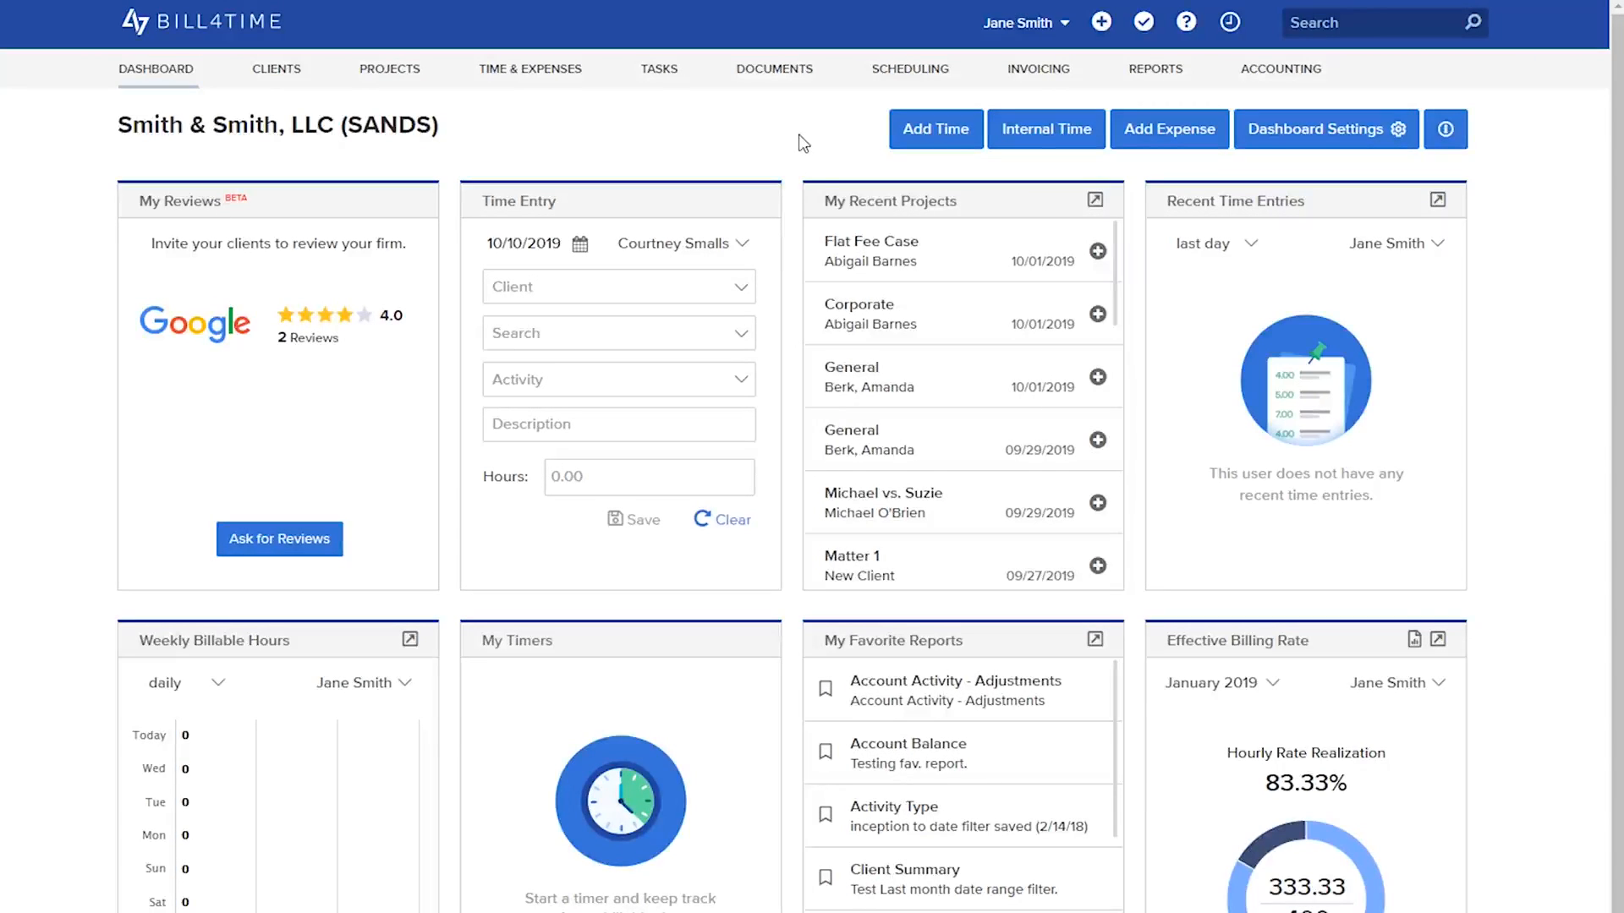
Open the trust account ledger of the first client in the client list
{"action": "left_click", "coordinate": [288, 75]}
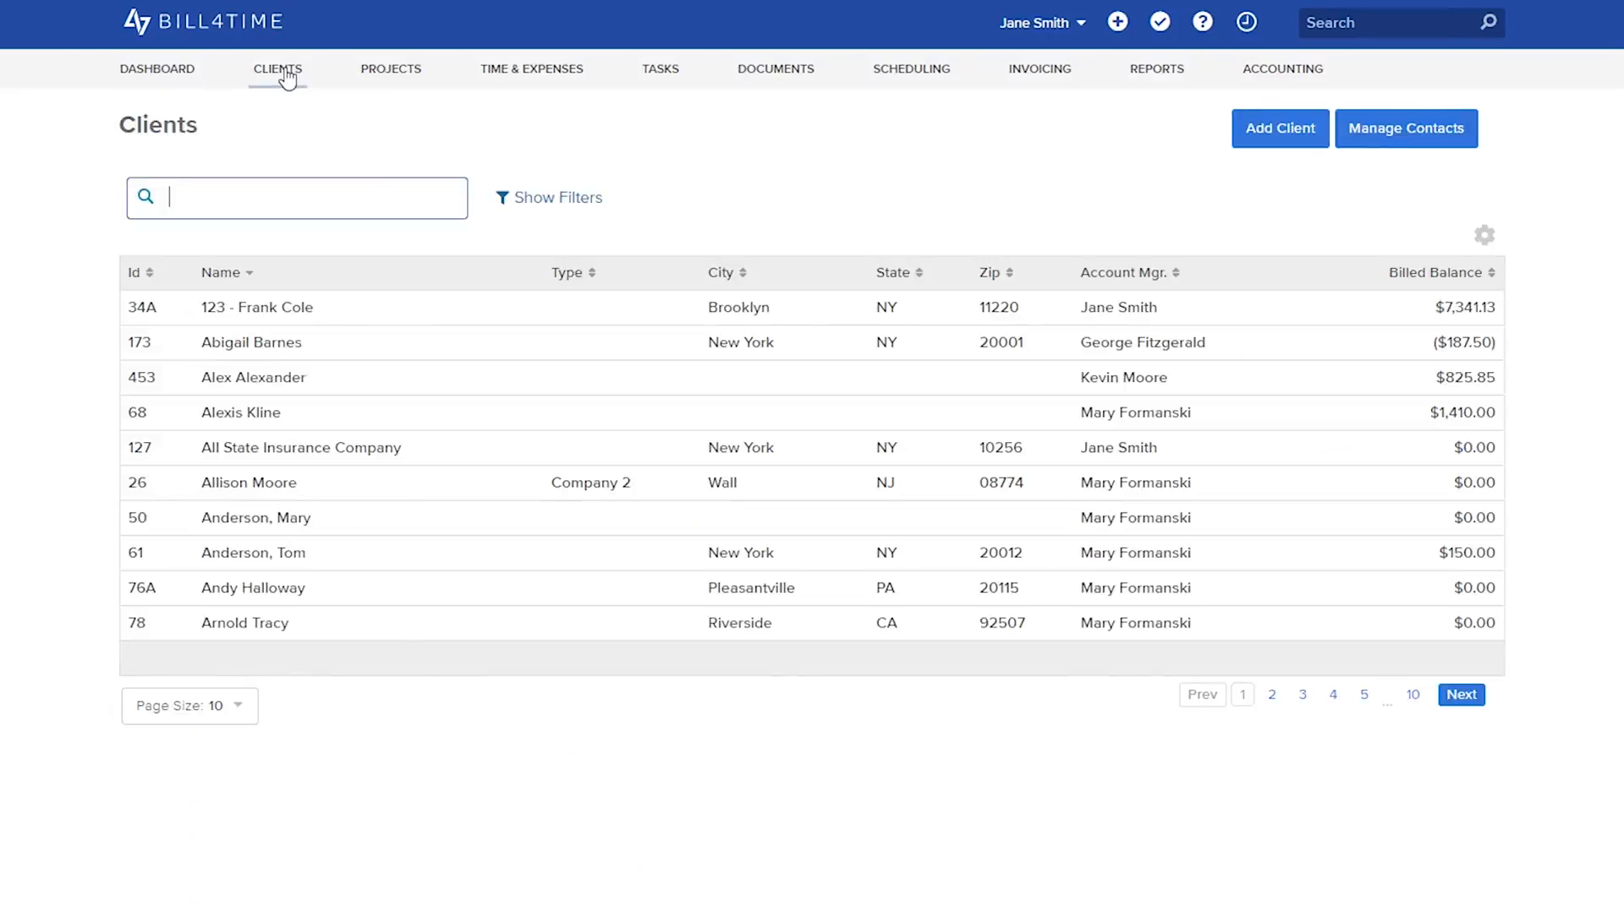
{"action": "left_click", "coordinate": [347, 320]}
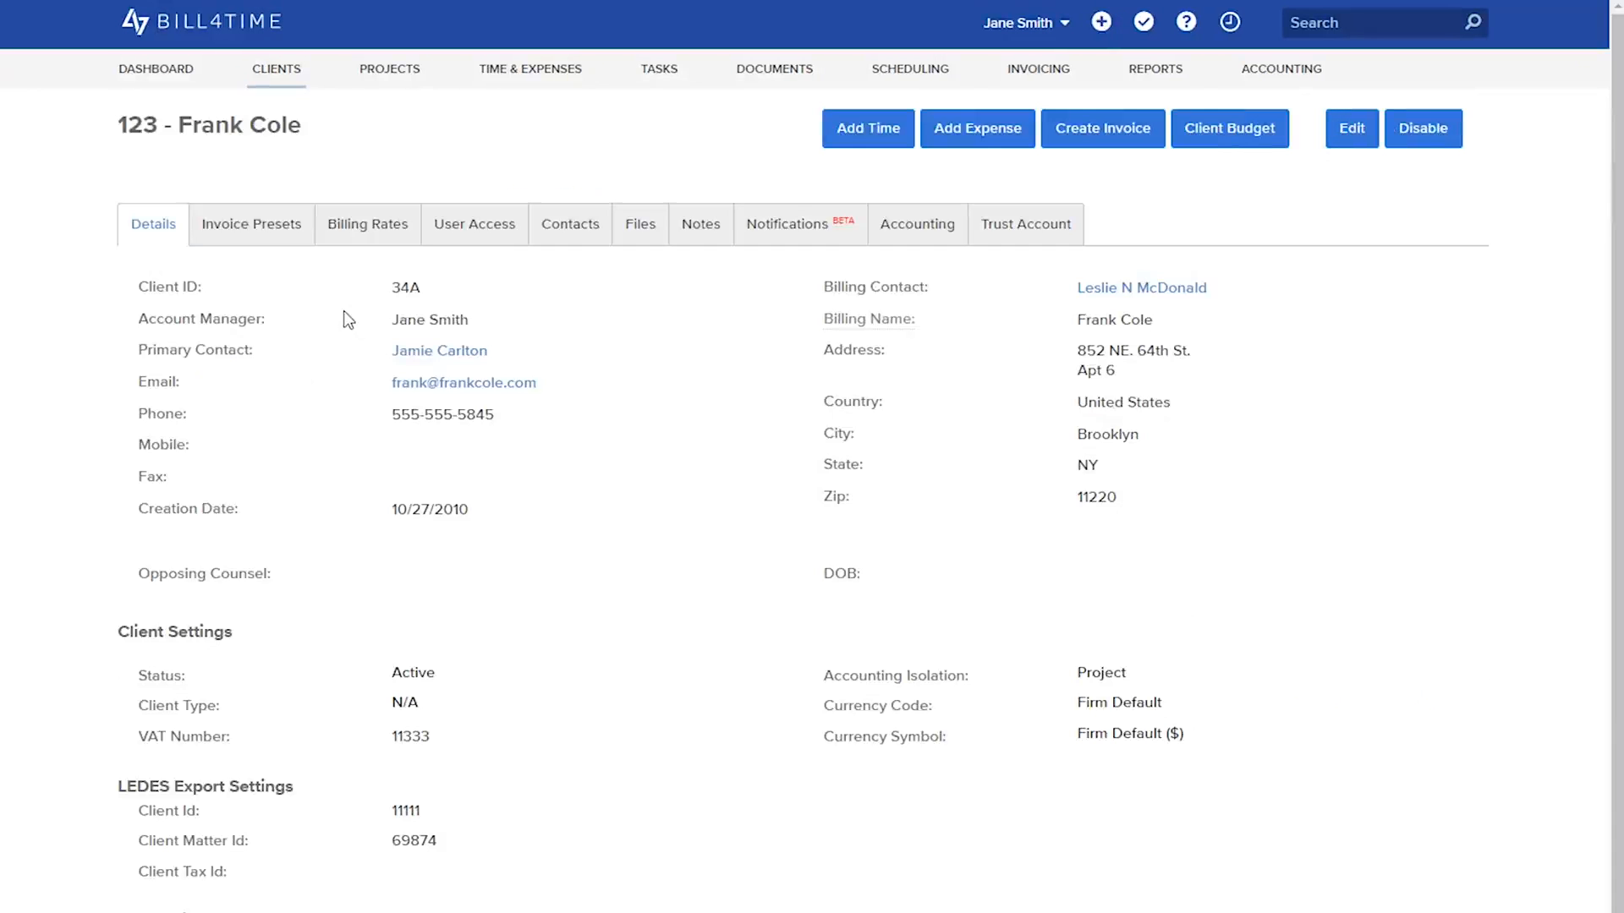
{"action": "left_click", "coordinate": [997, 241]}
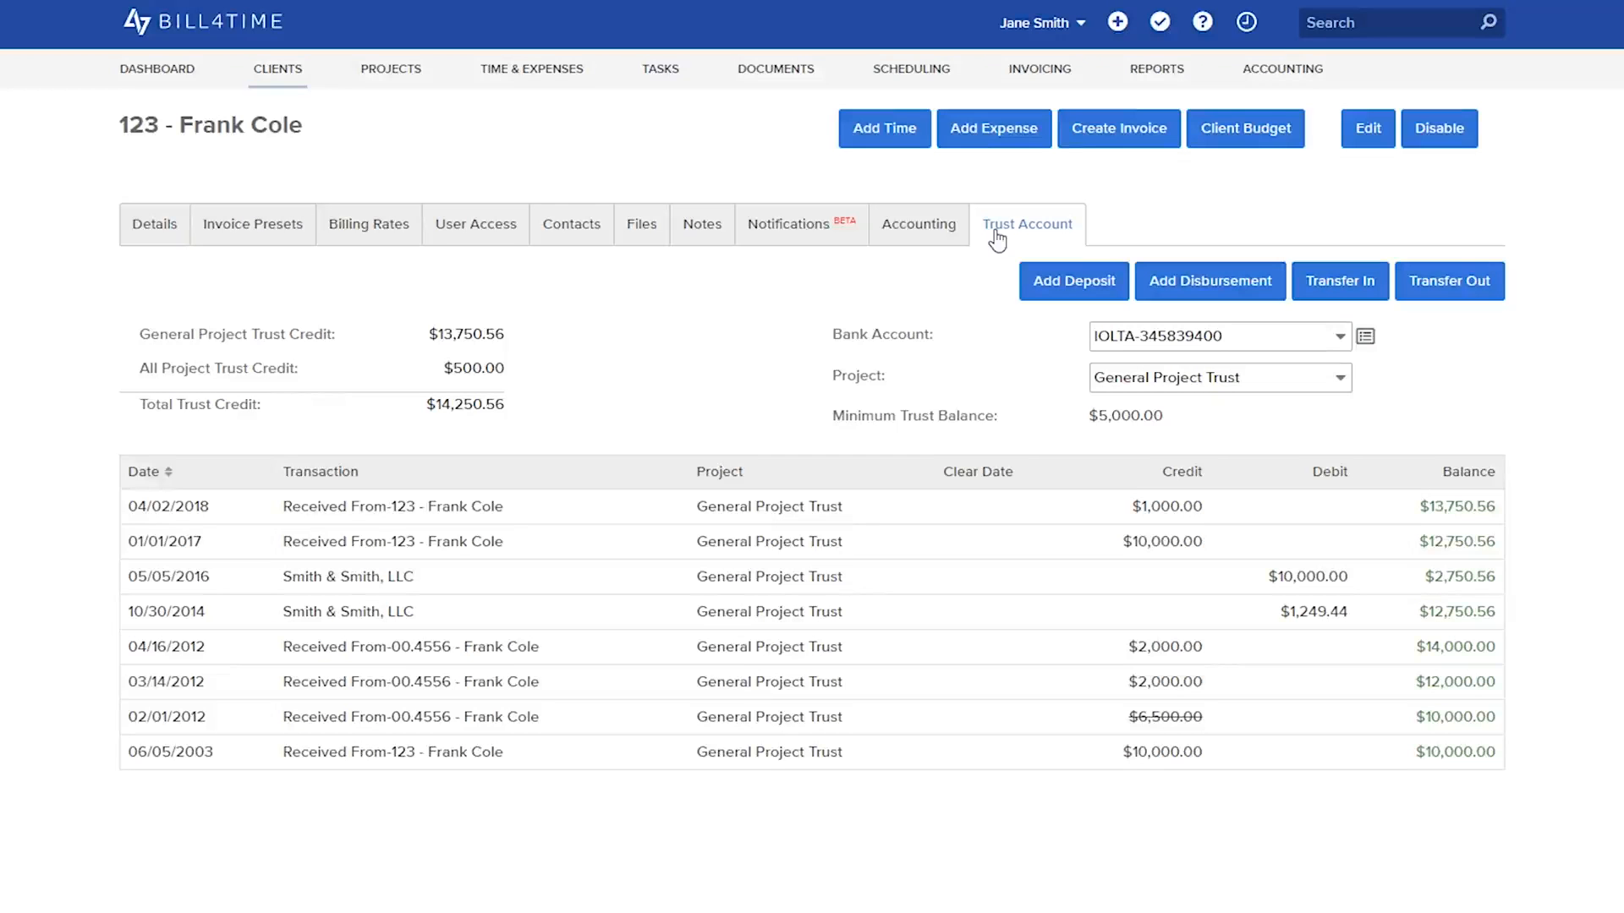
View the list of trust bank accounts and the blank form for adding a bank account
{"action": "left_click", "coordinate": [1366, 343]}
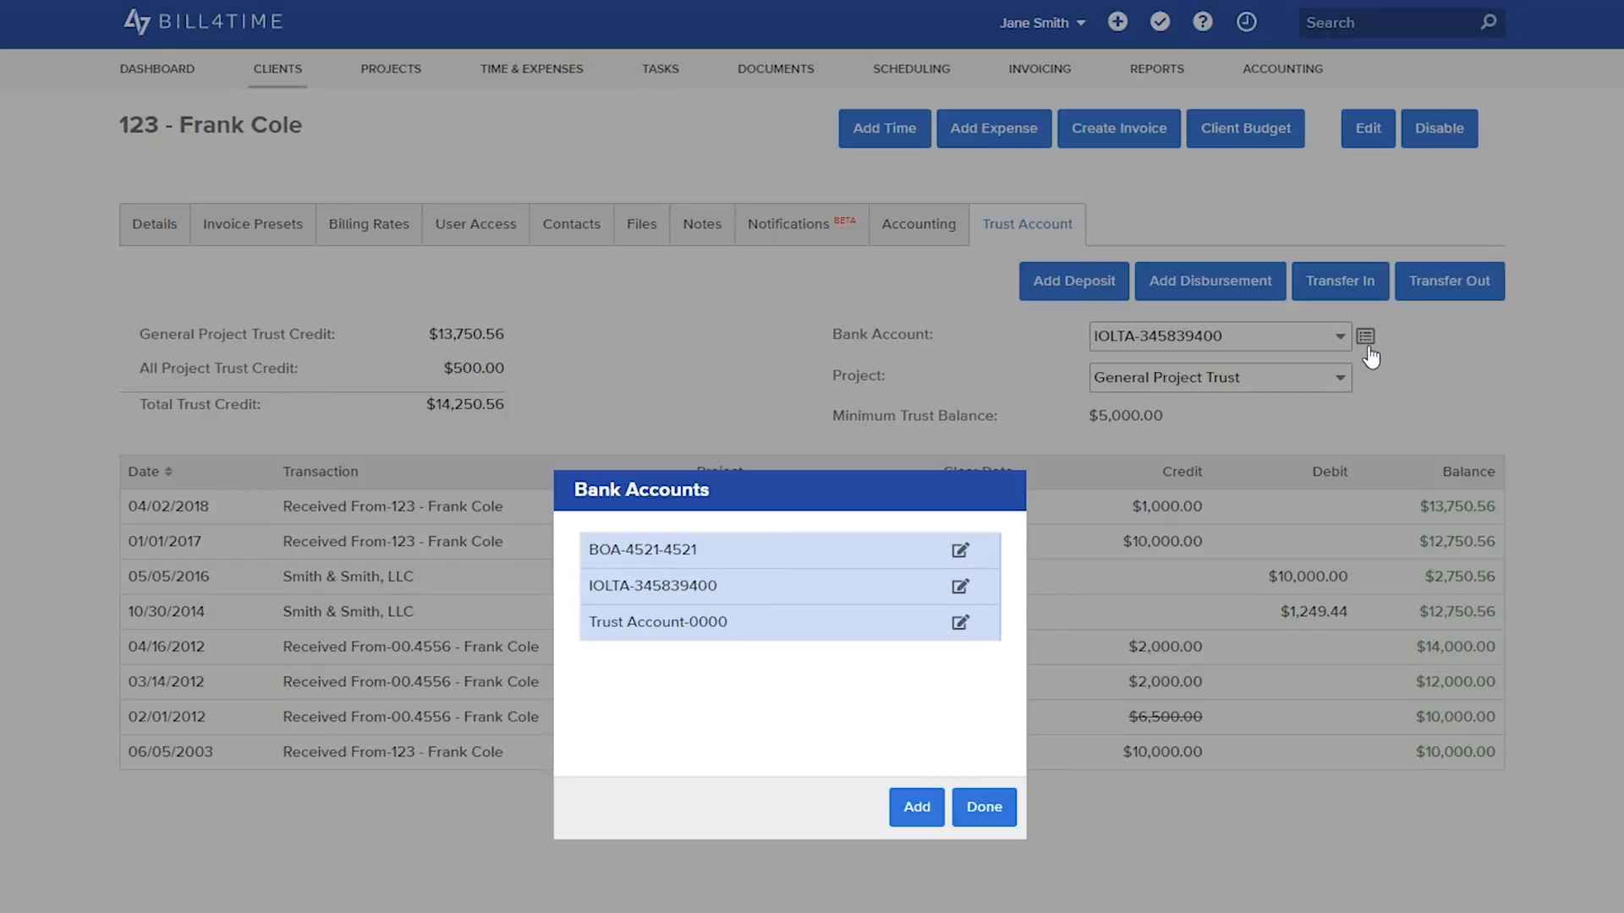
{"action": "left_click", "coordinate": [924, 810]}
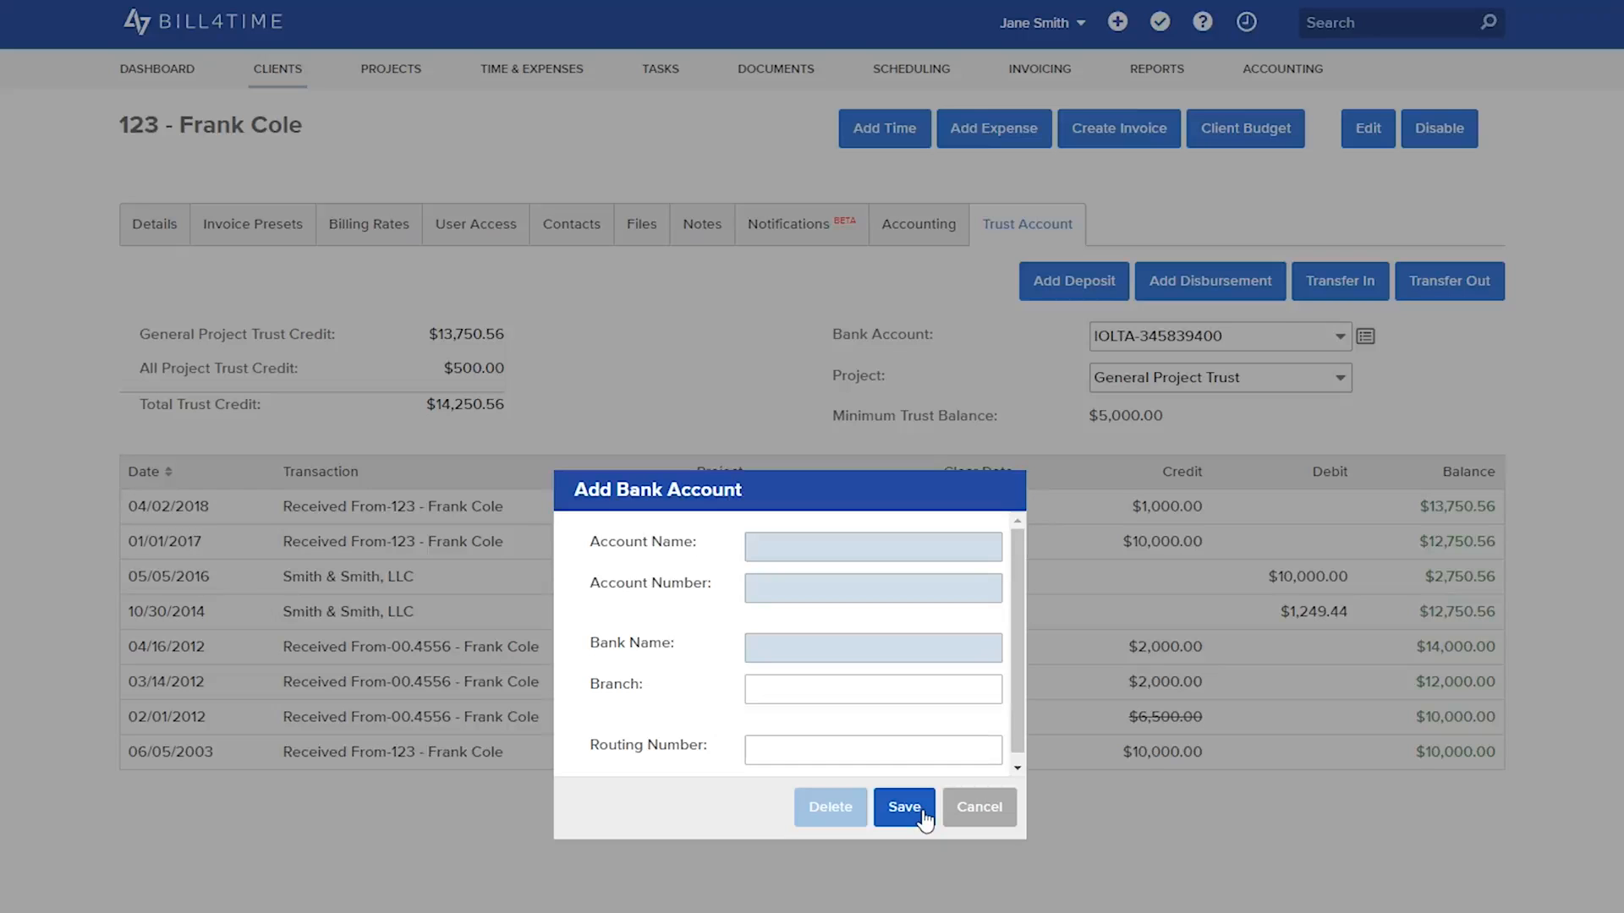
{"action": "left_click", "coordinate": [977, 806]}
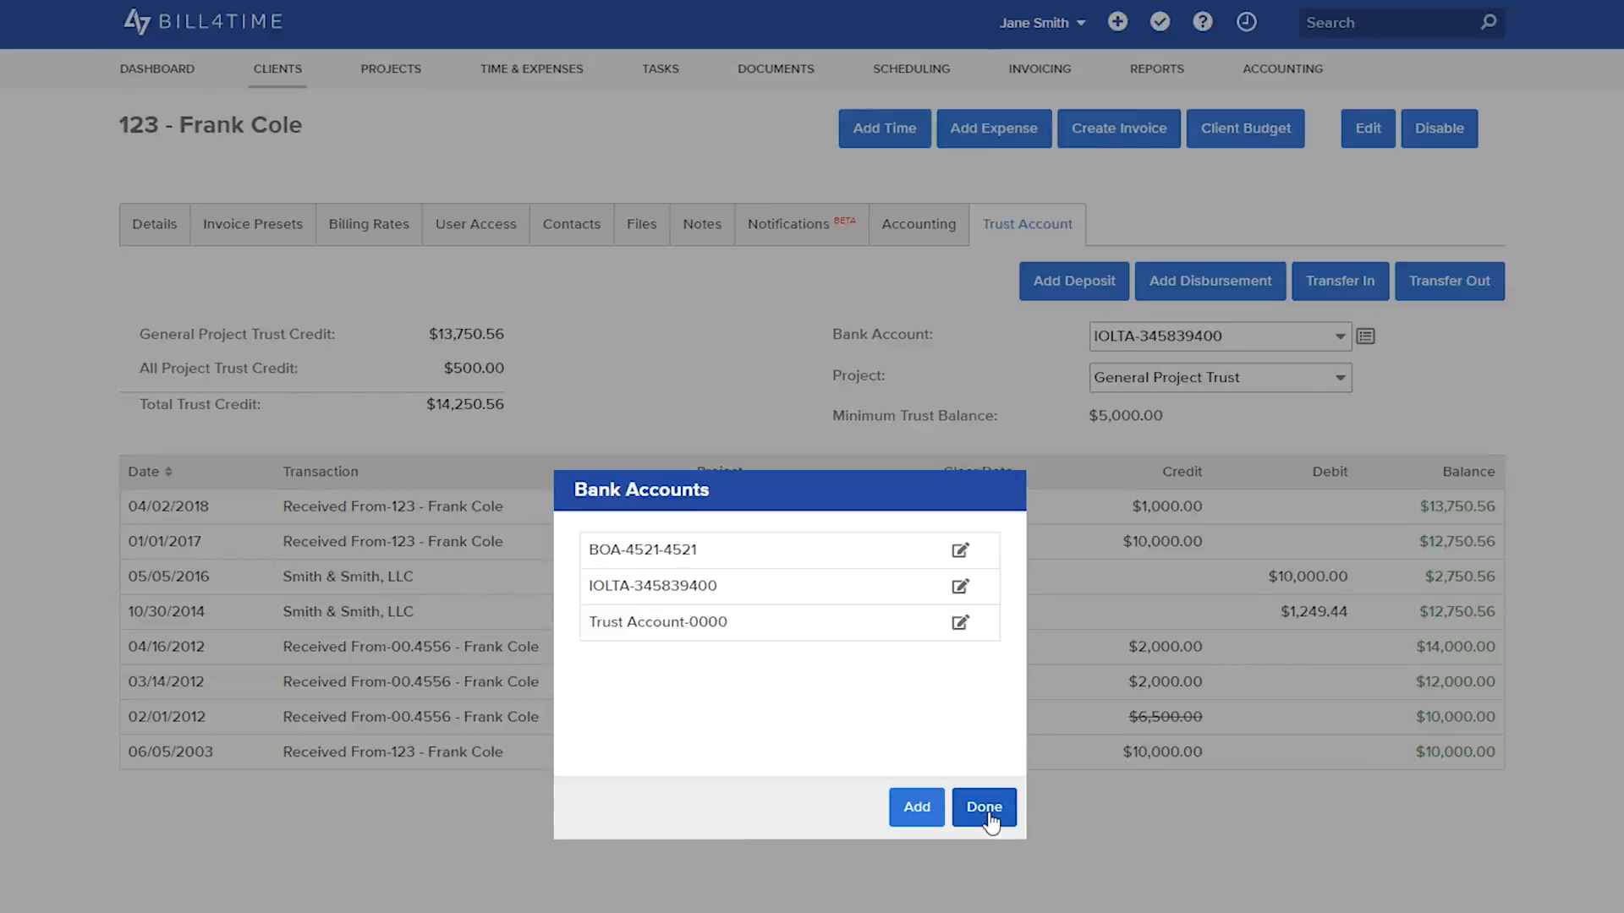
{"action": "left_click", "coordinate": [985, 807]}
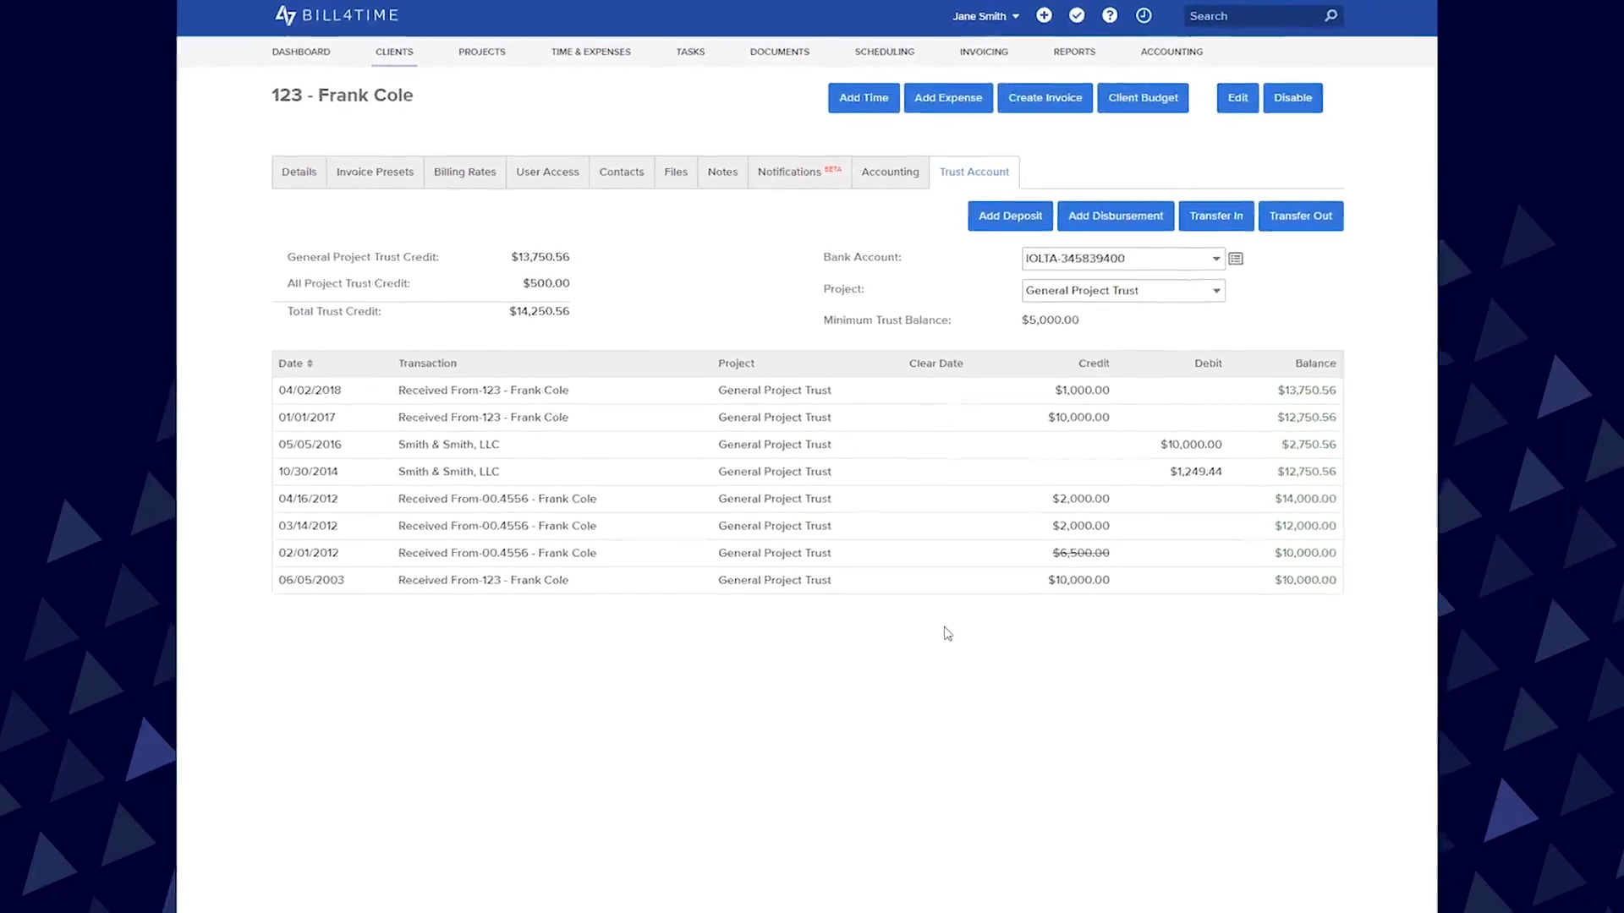
Start a new deposit to General Project Trust and set its amount to 5000
{"action": "left_click", "coordinate": [1001, 207]}
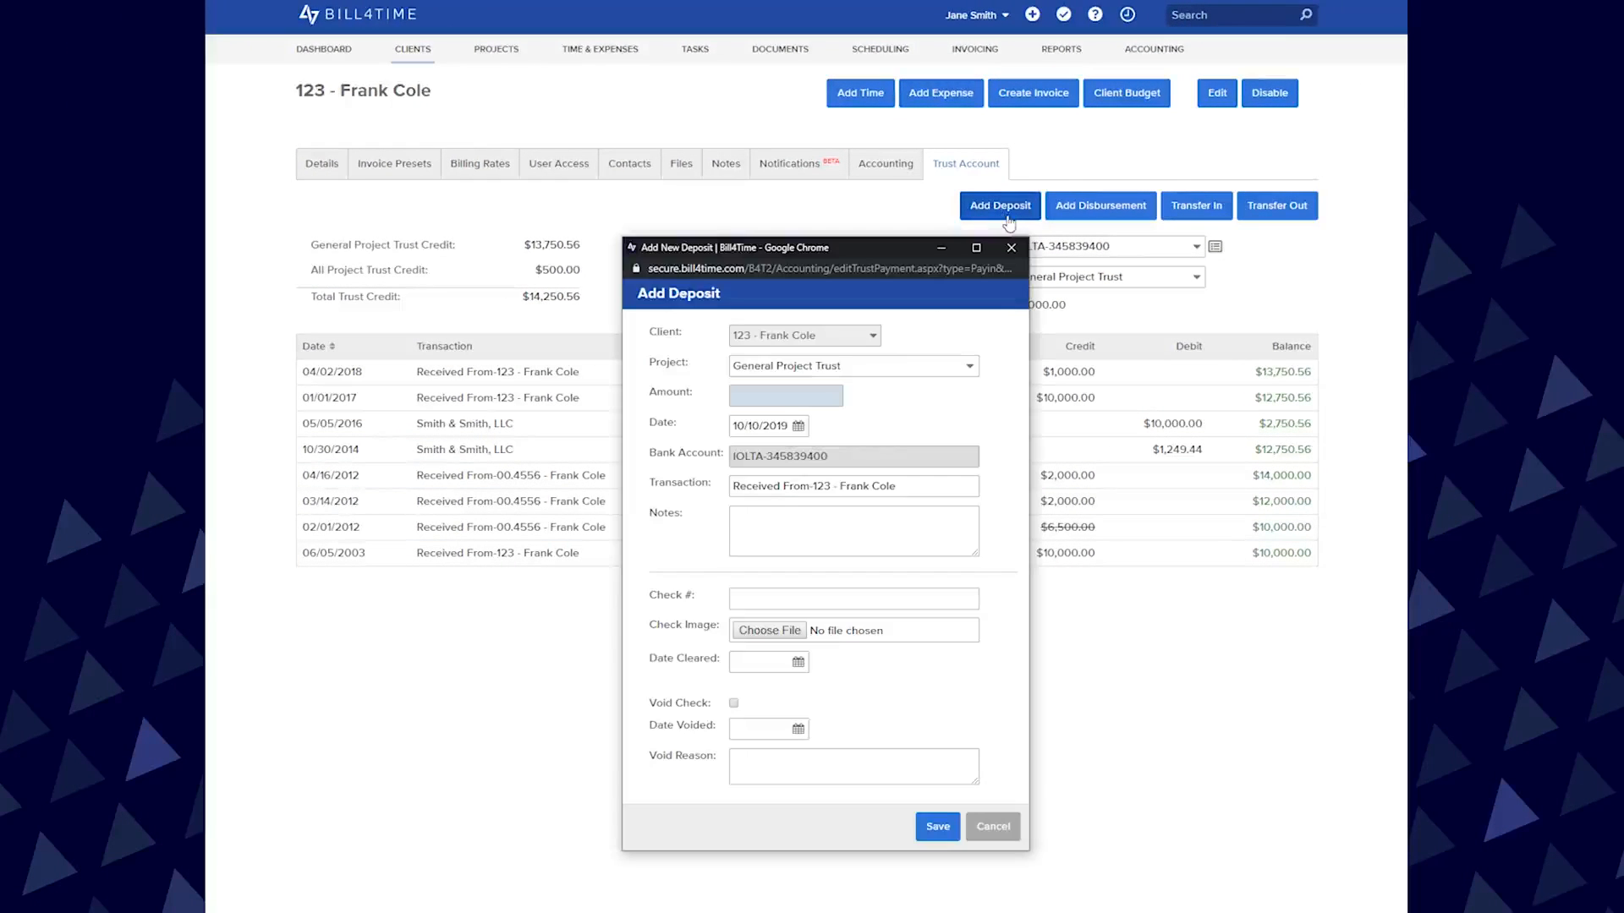
{"action": "left_click", "coordinate": [971, 368]}
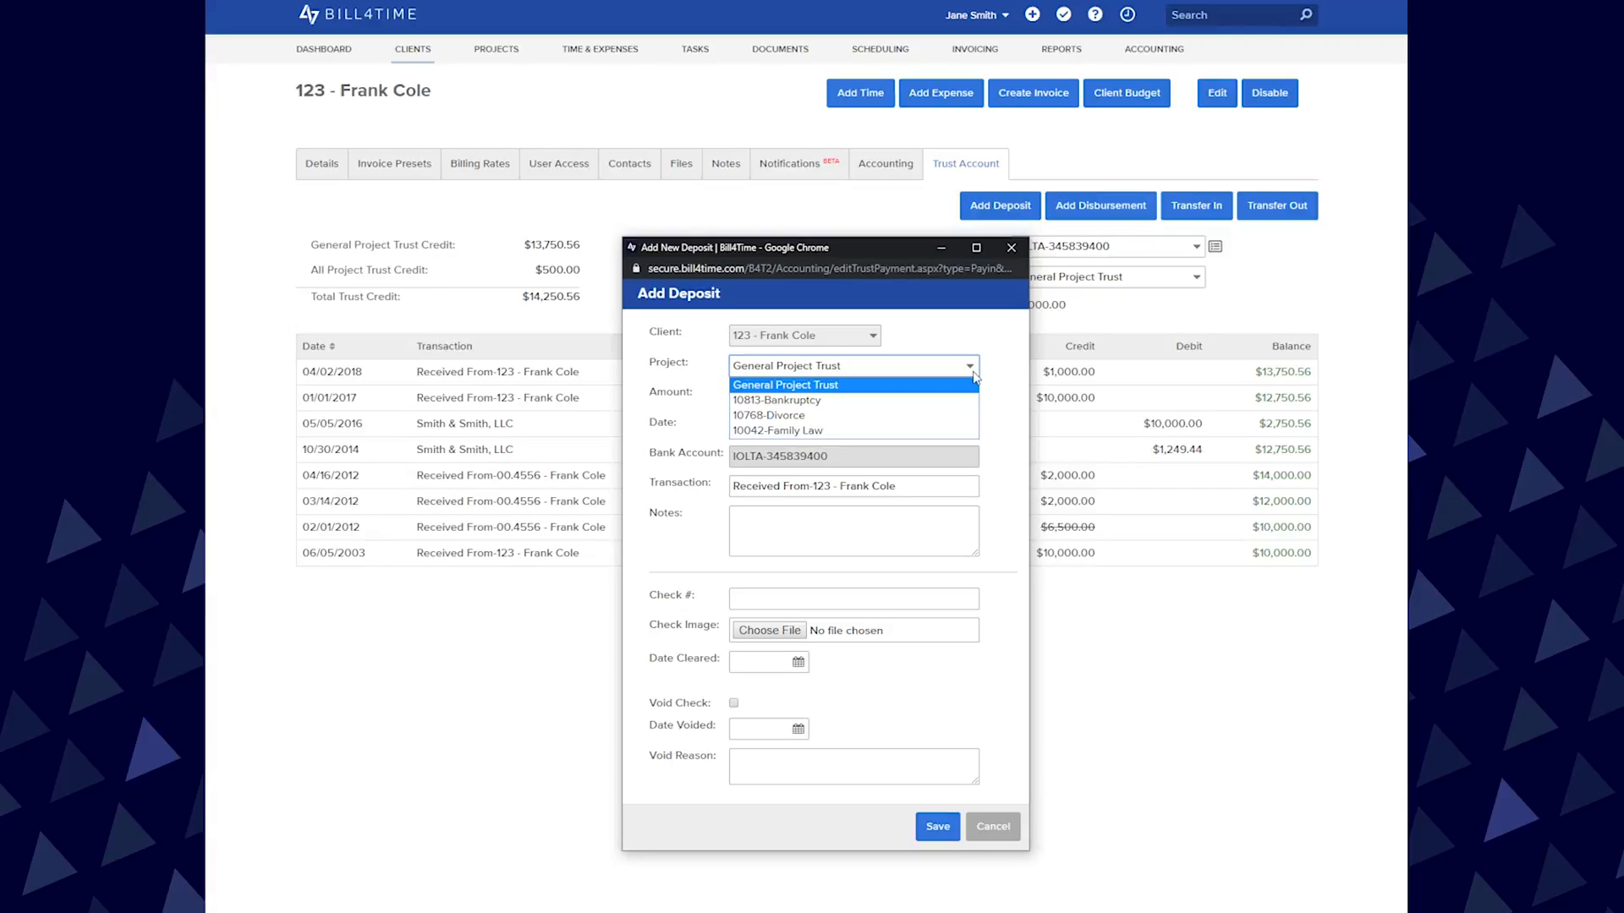
{"action": "left_click", "coordinate": [962, 388]}
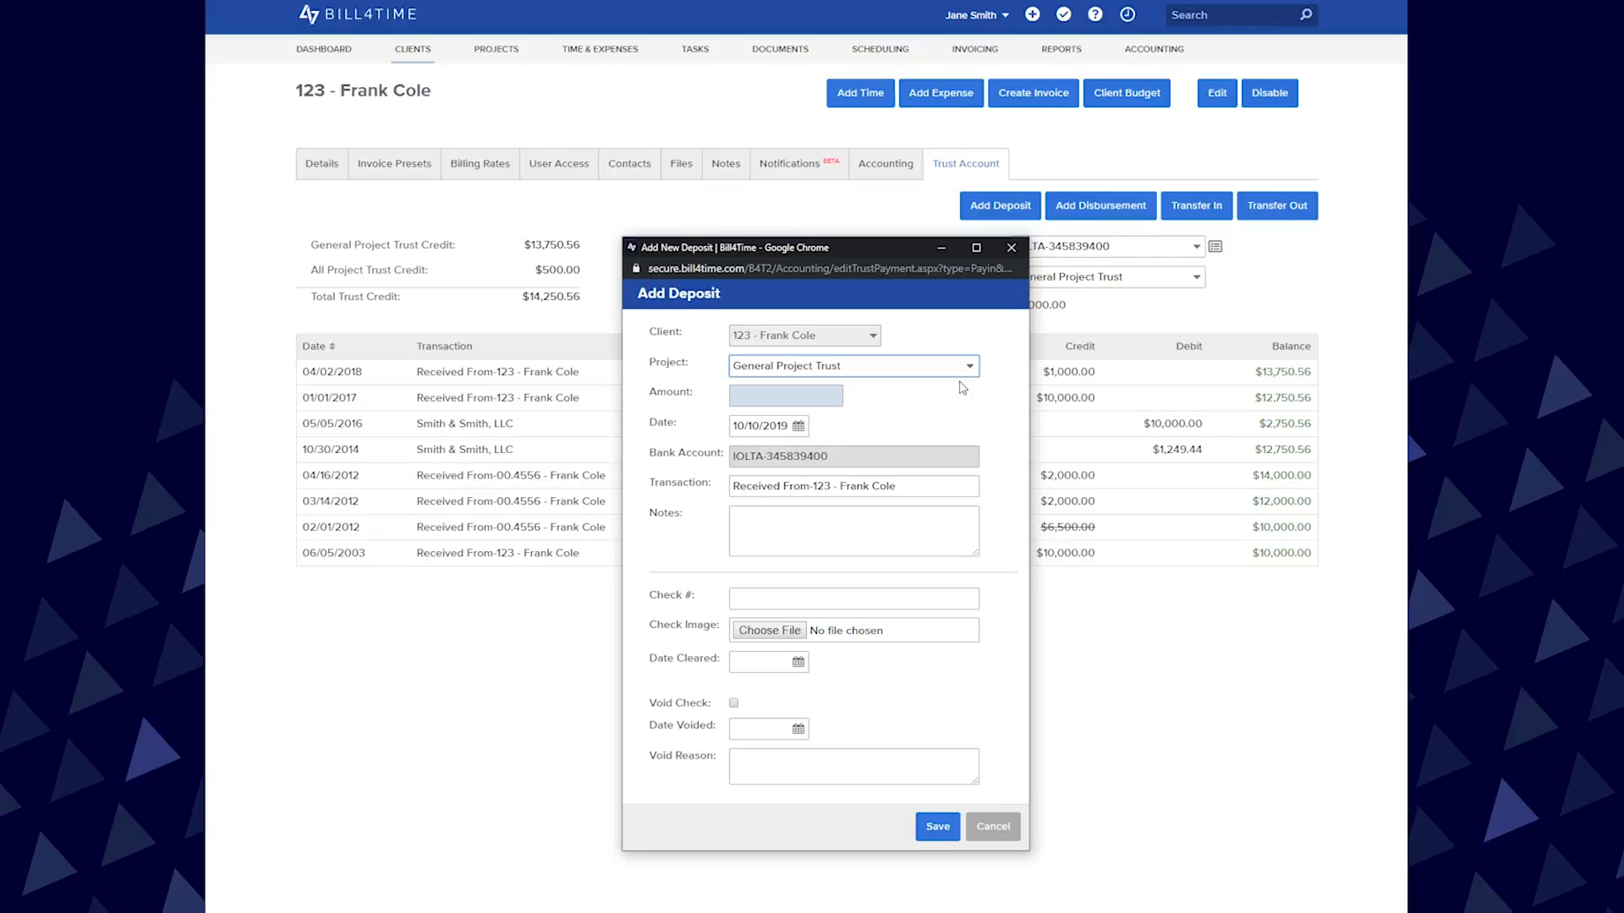
{"action": "left_click", "coordinate": [818, 394]}
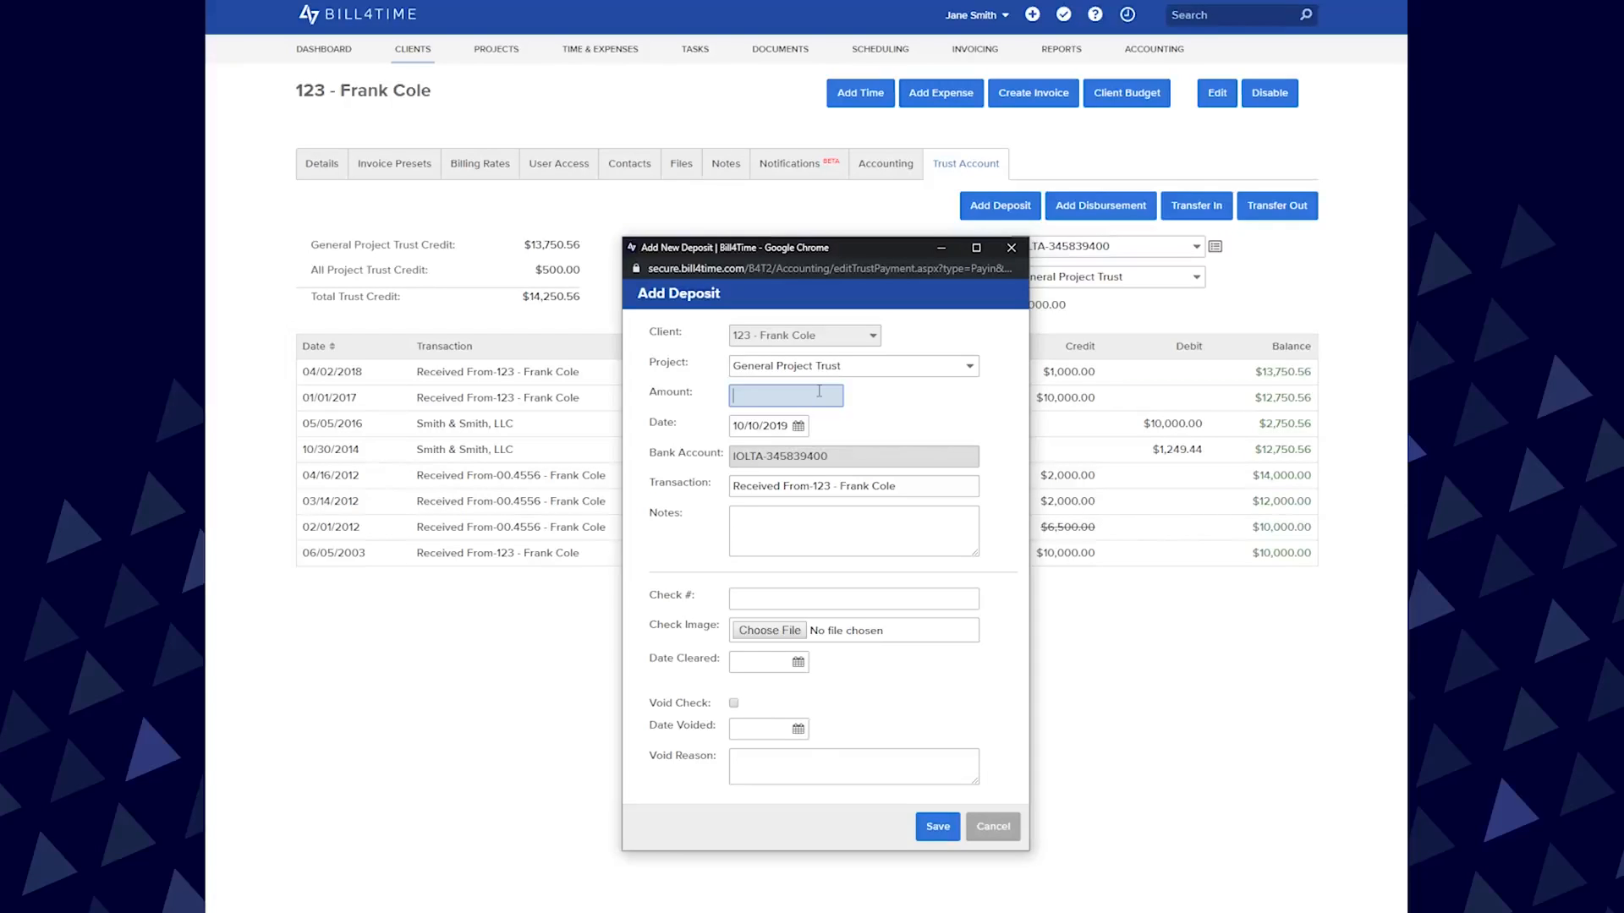
{"action": "type", "text": "5000"}
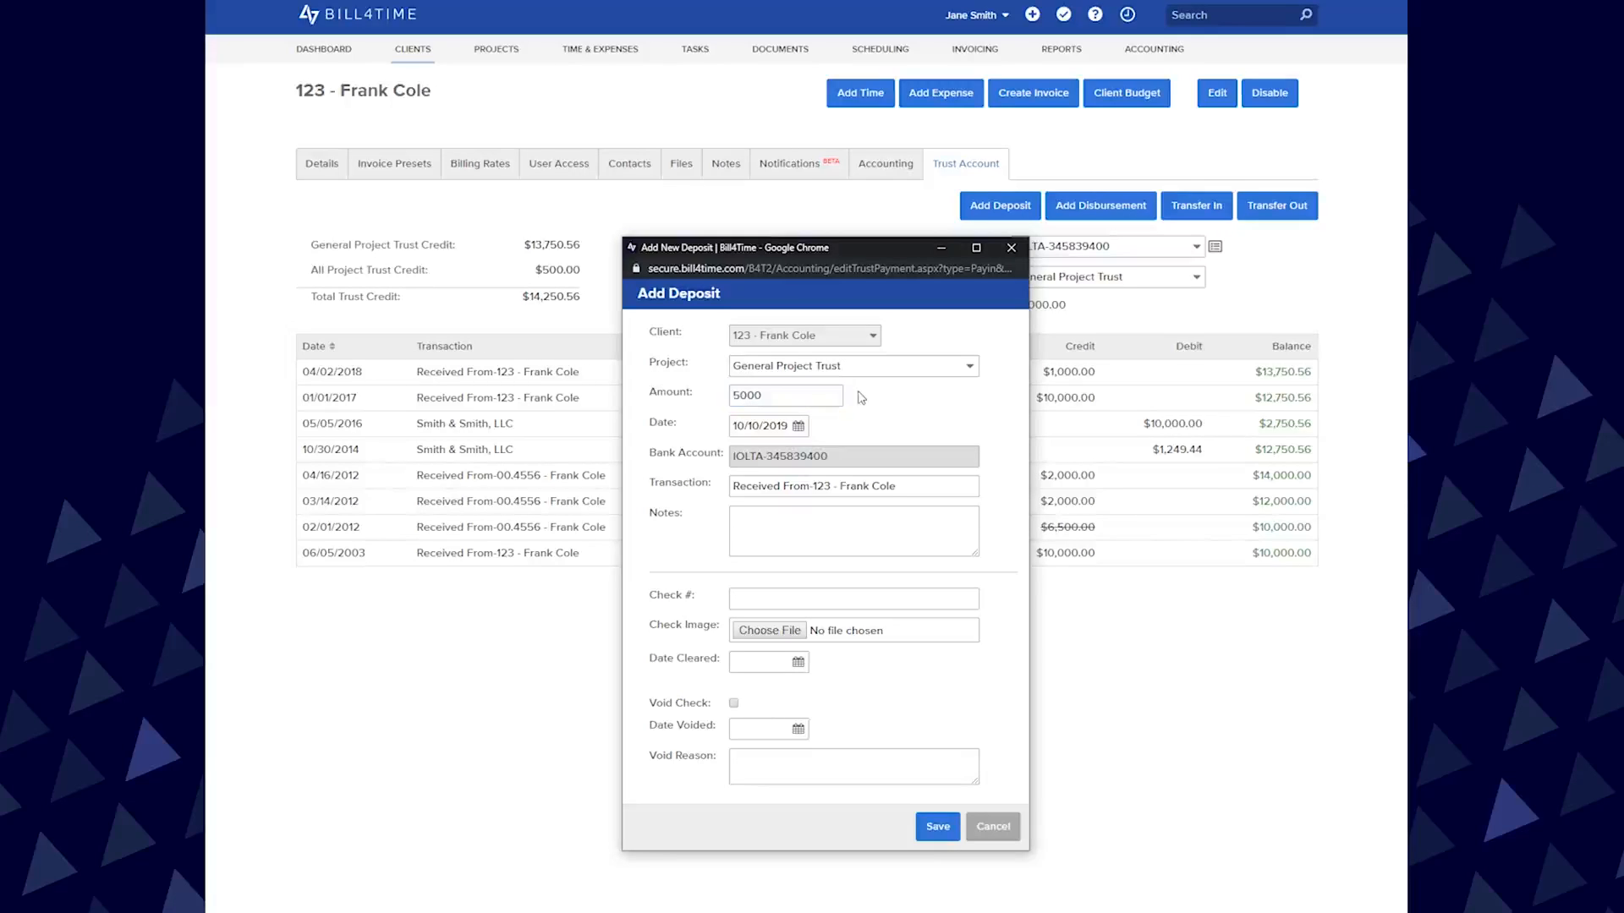
Leave the deposit's check details and cleared date blank, and save the deposit
{"action": "key", "text": "Tab"}
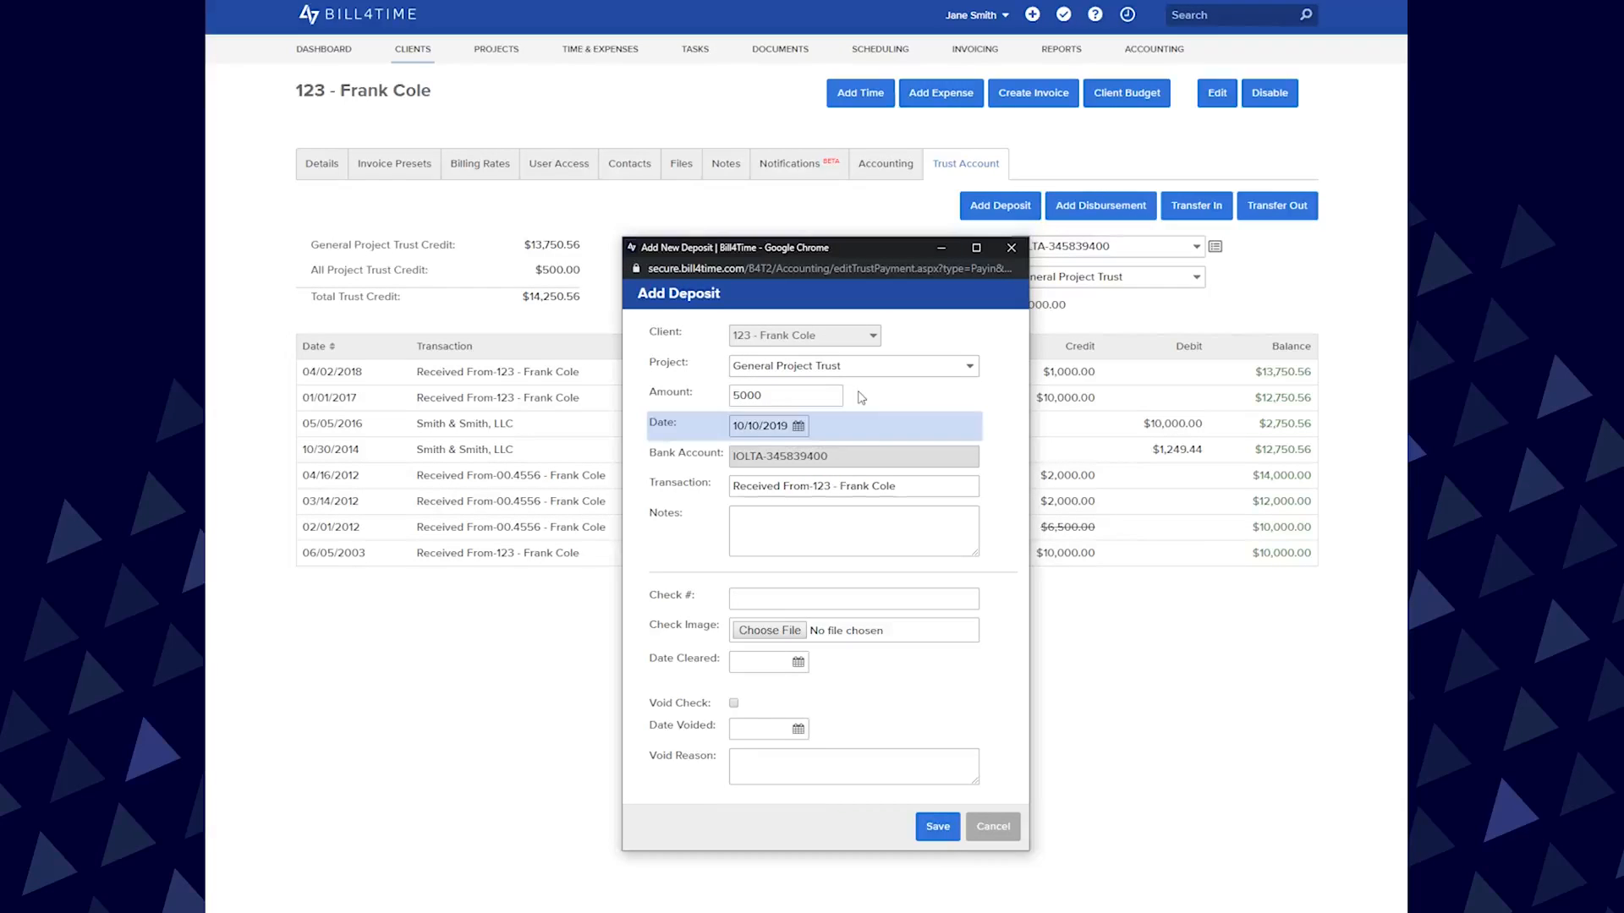
{"action": "key", "text": "Tab"}
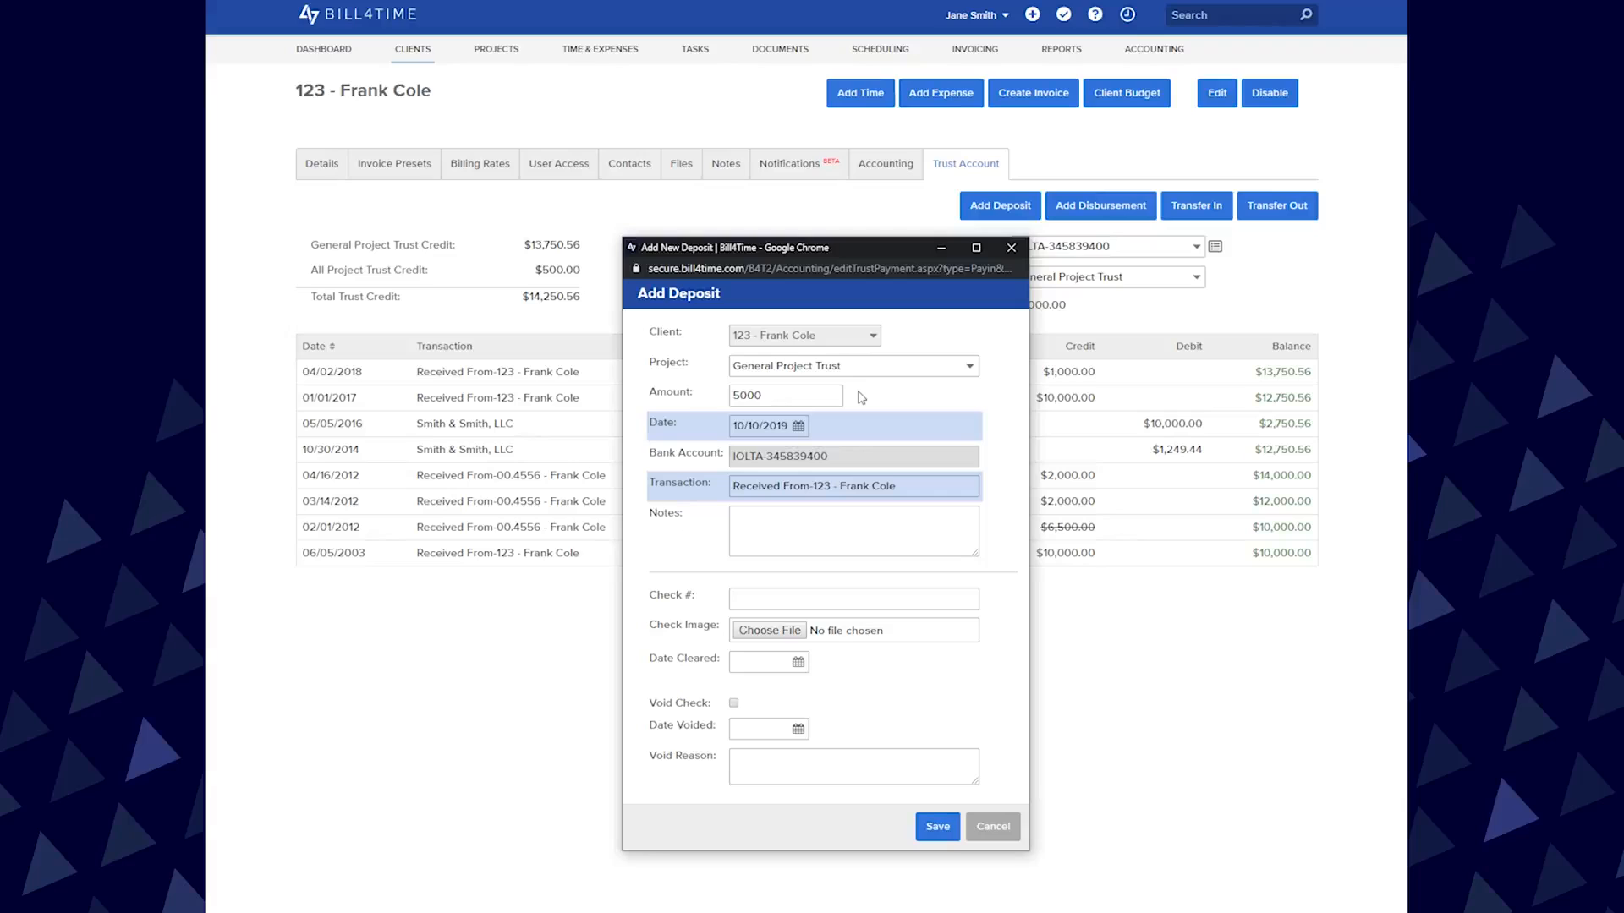
{"action": "key", "text": "Tab"}
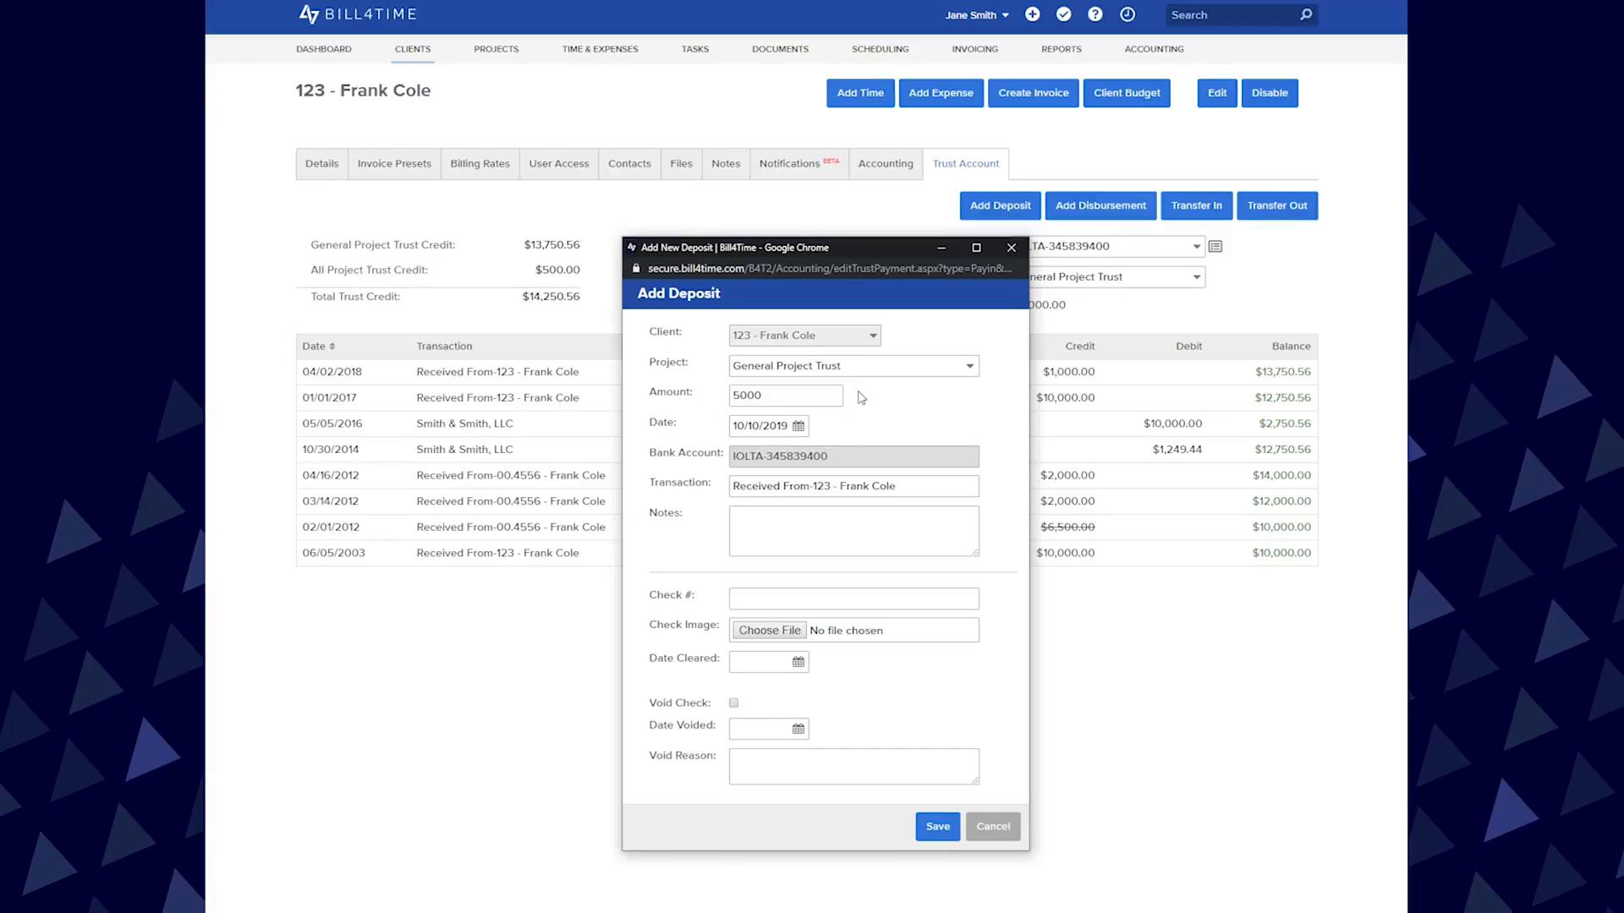
{"action": "key", "text": "Tab"}
{"action": "key", "text": "Tab"}
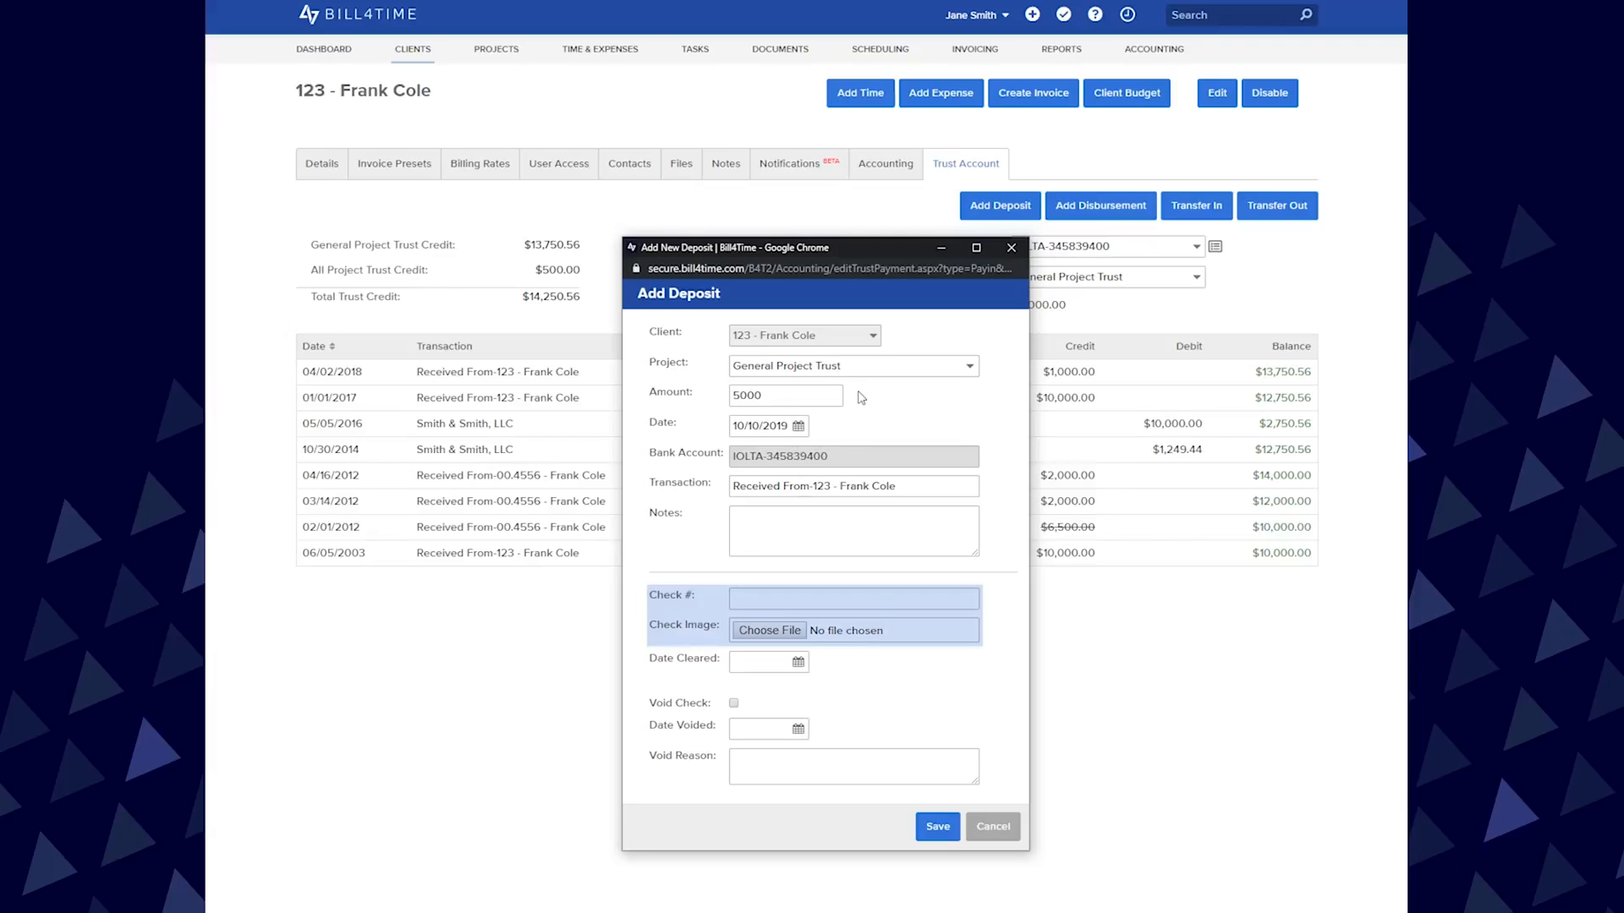
{"action": "left_click", "coordinate": [805, 665]}
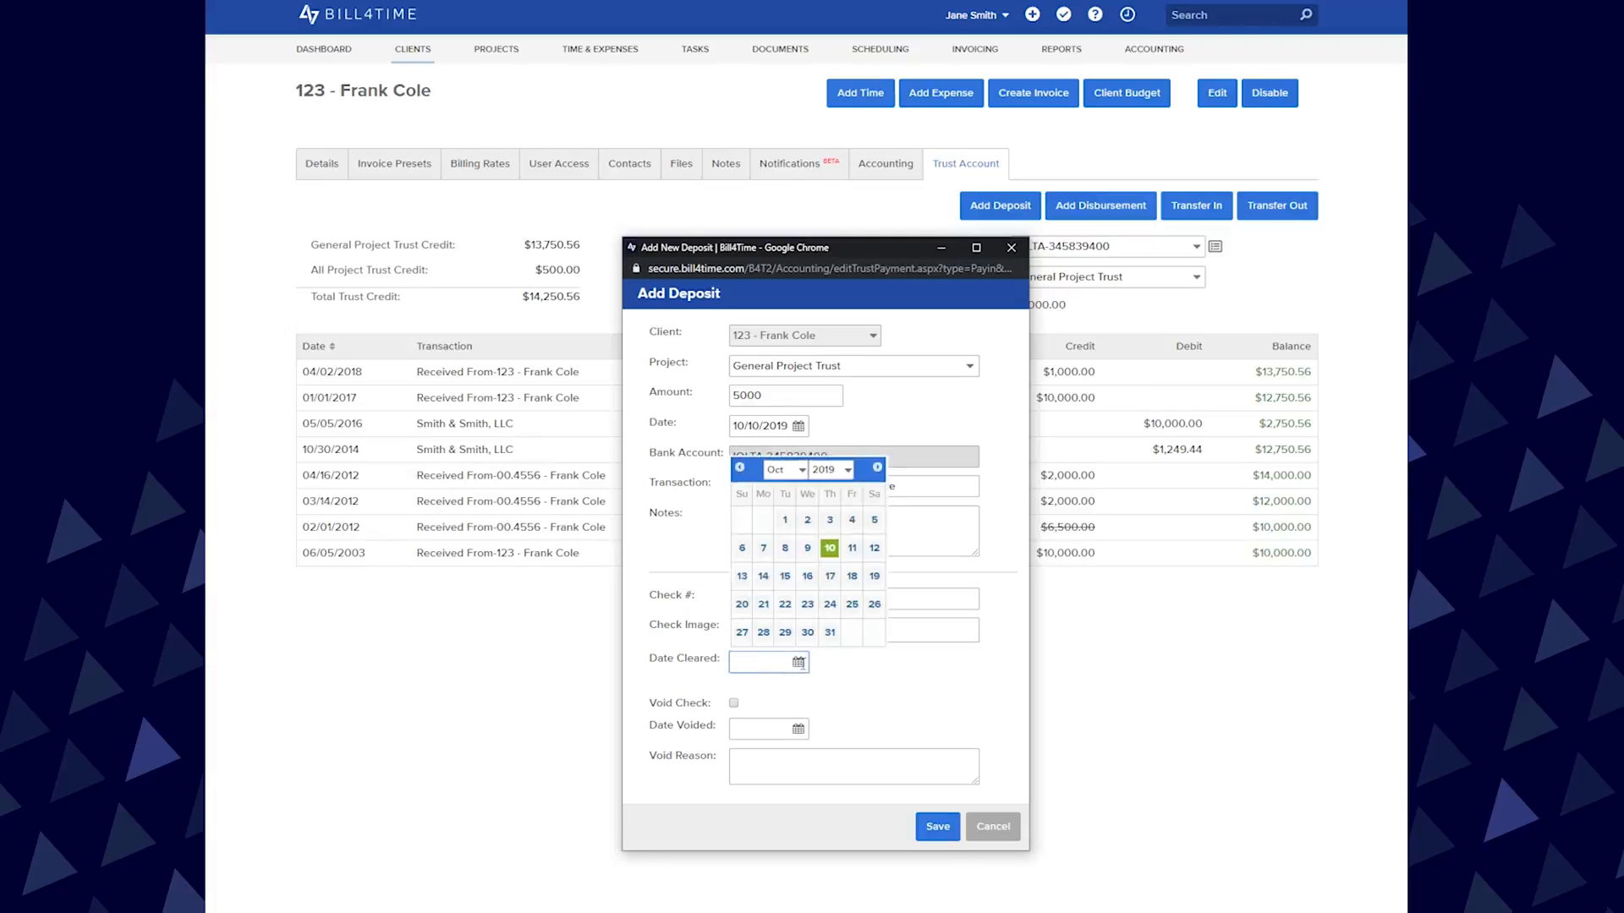
{"action": "left_click", "coordinate": [827, 672]}
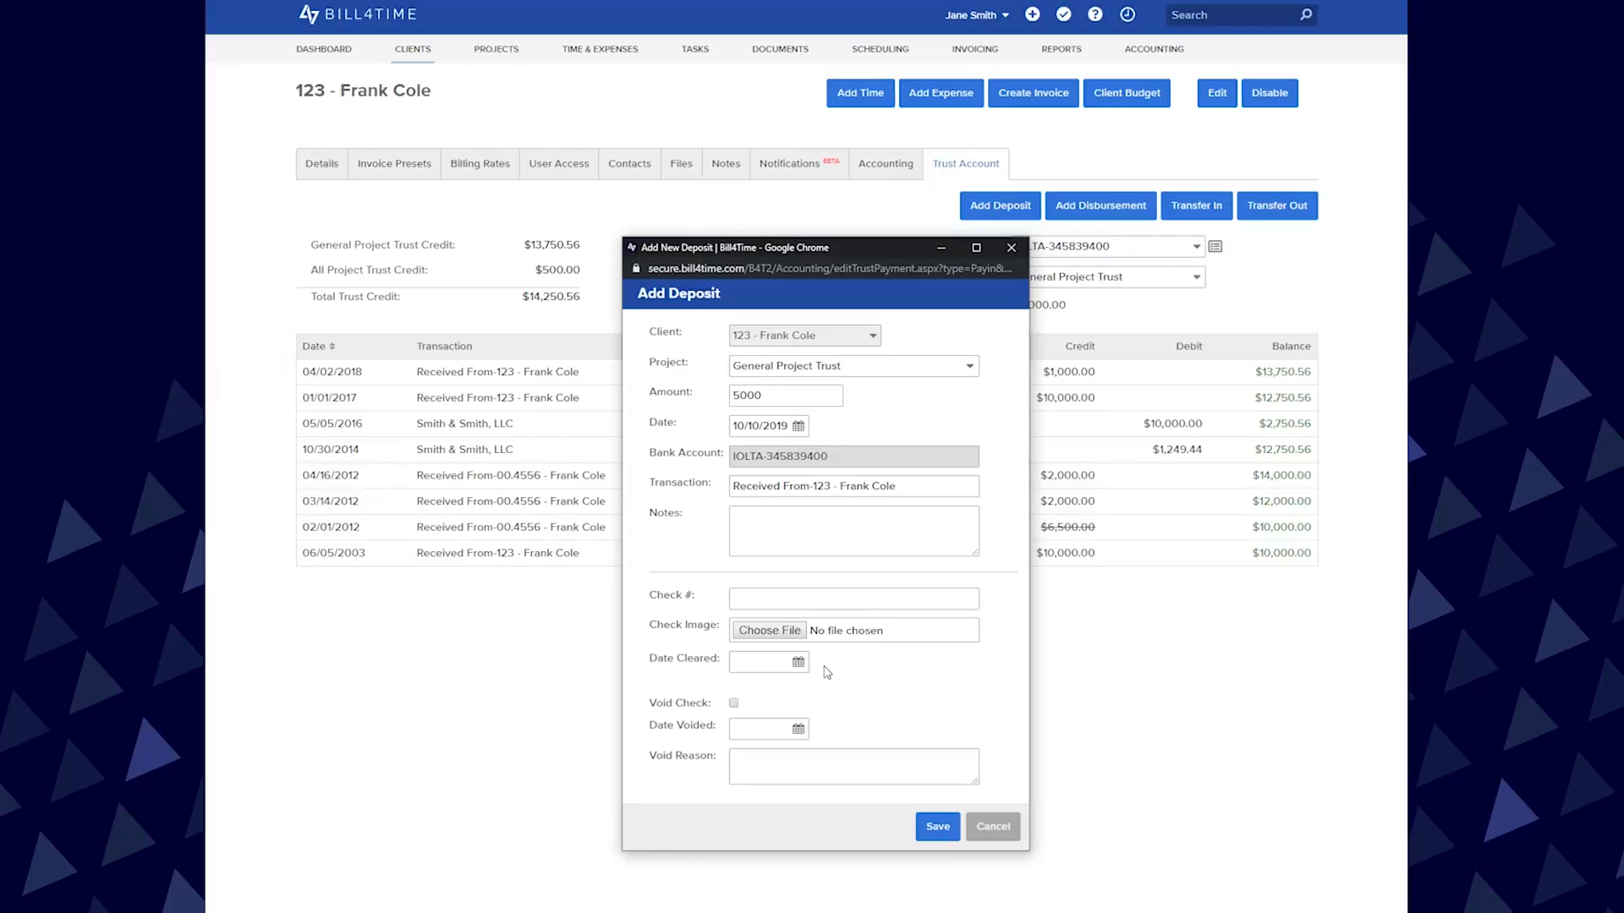
{"action": "left_click", "coordinate": [935, 827]}
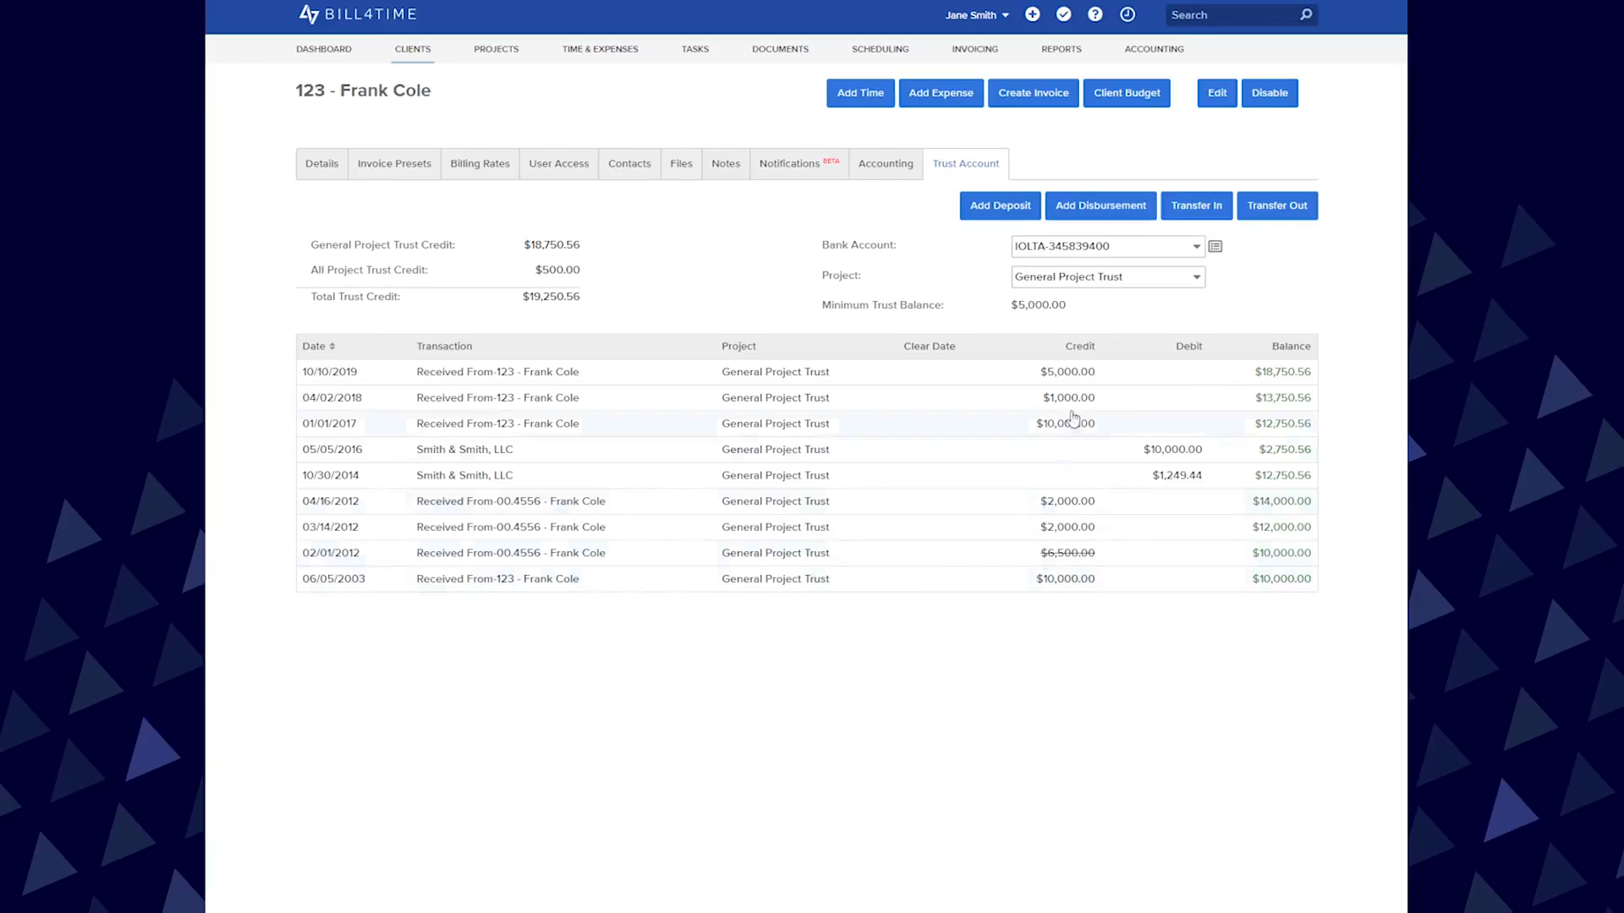
Record a disbursement of 1000 from General Project Trust made to "3rd Party" and save it
{"action": "left_click", "coordinate": [1100, 214]}
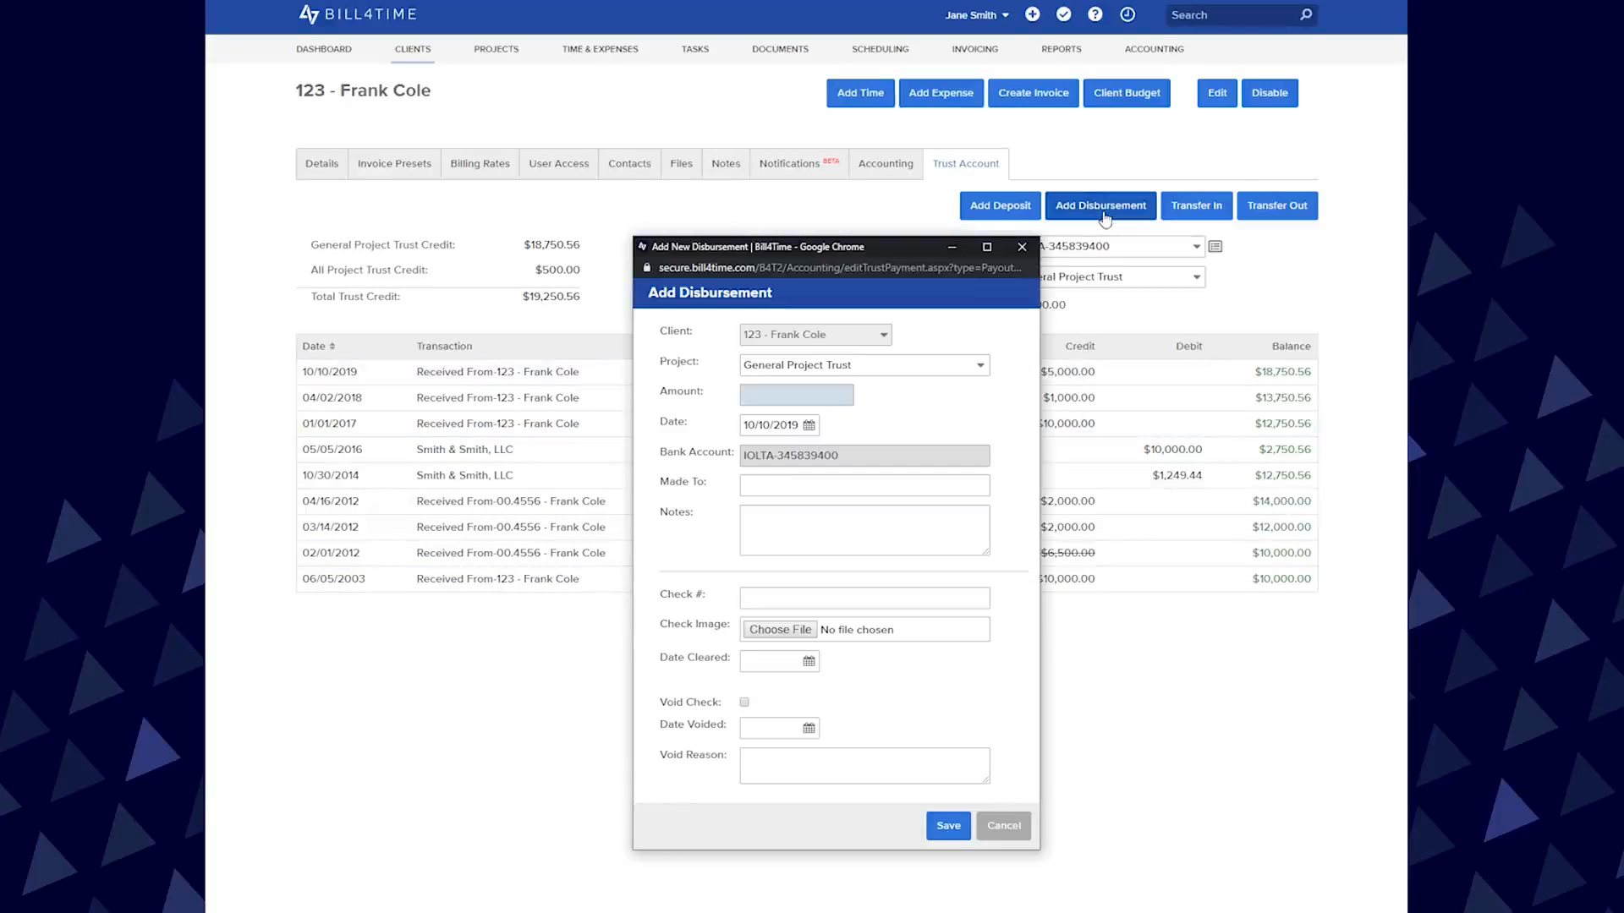
{"action": "left_click", "coordinate": [983, 366]}
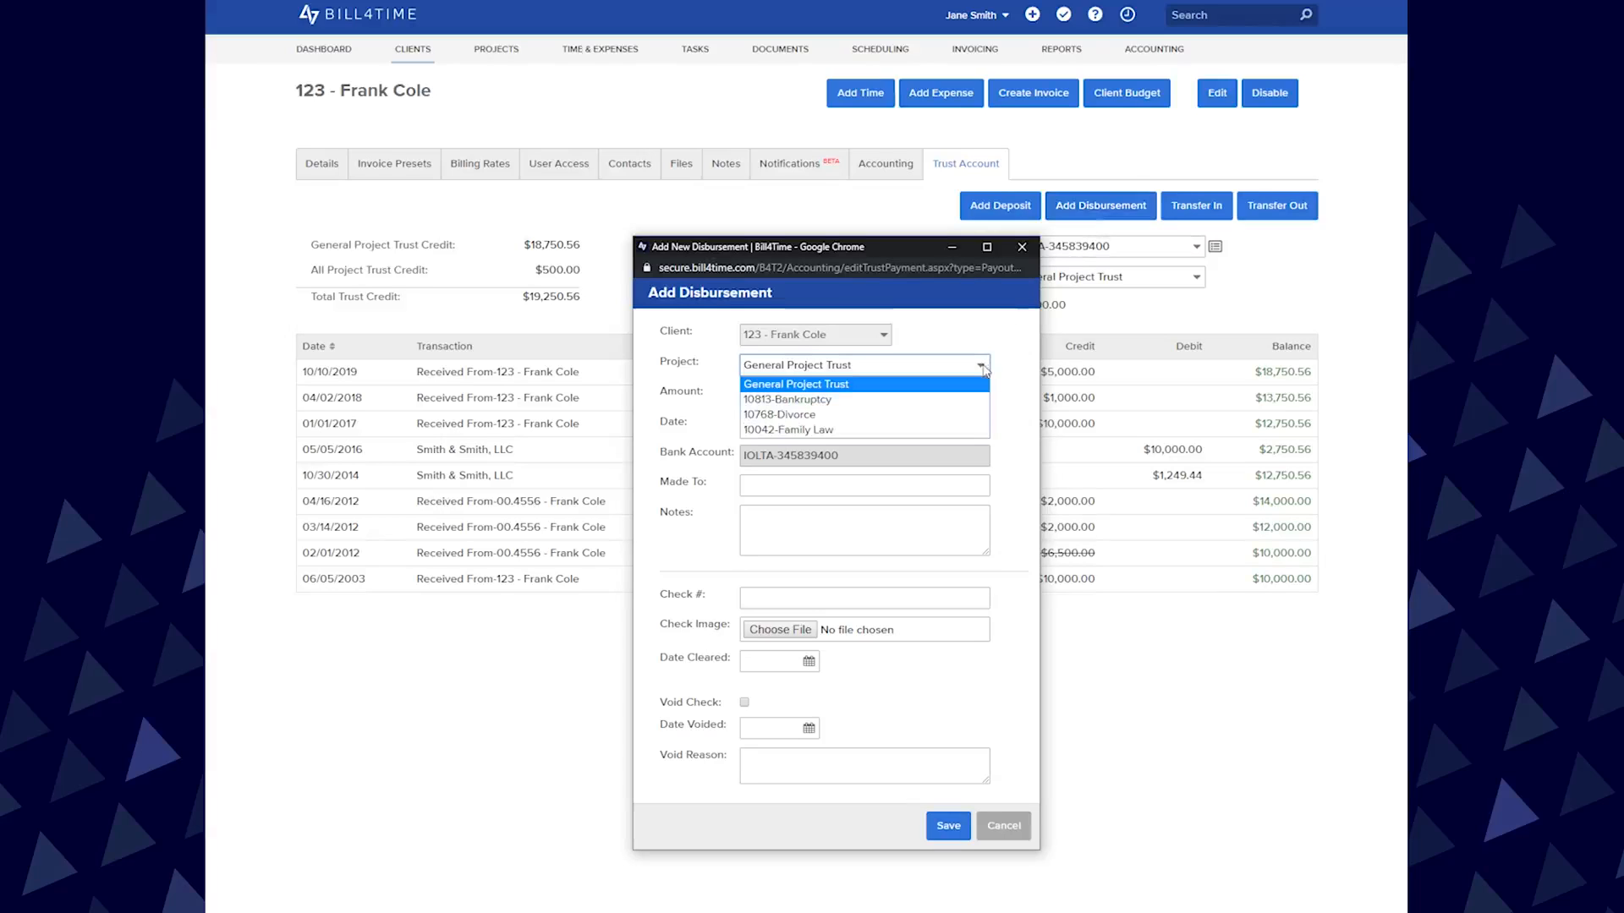
{"action": "left_click", "coordinate": [983, 369]}
{"action": "left_click", "coordinate": [843, 396]}
{"action": "type", "text": "1000"}
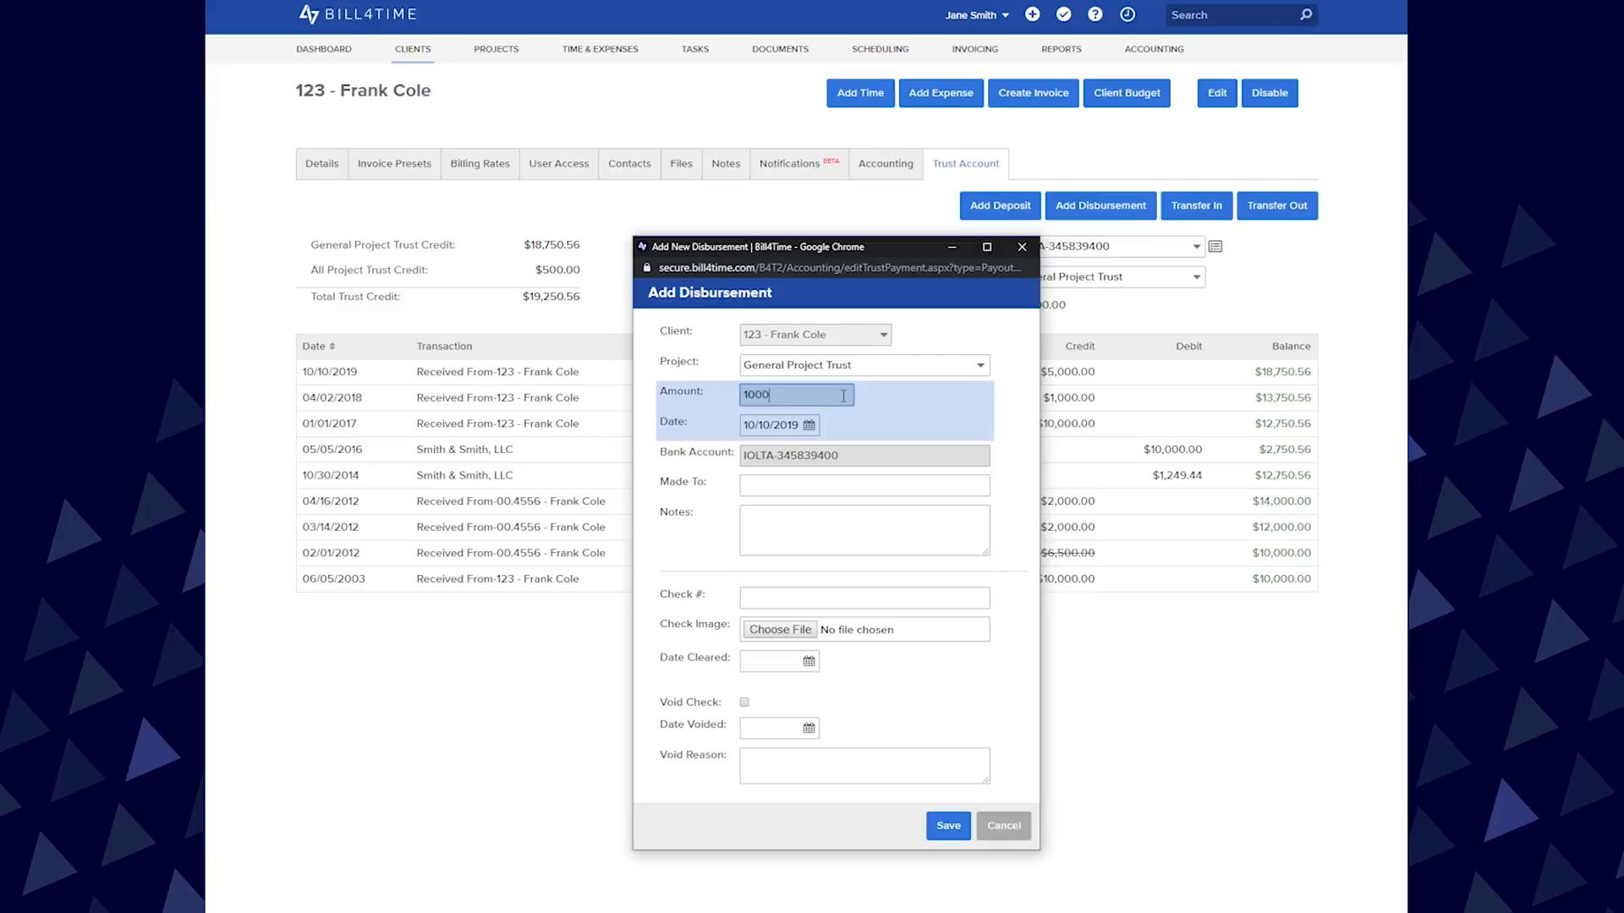
{"action": "left_click", "coordinate": [826, 484]}
{"action": "type", "text": "3rd Party"}
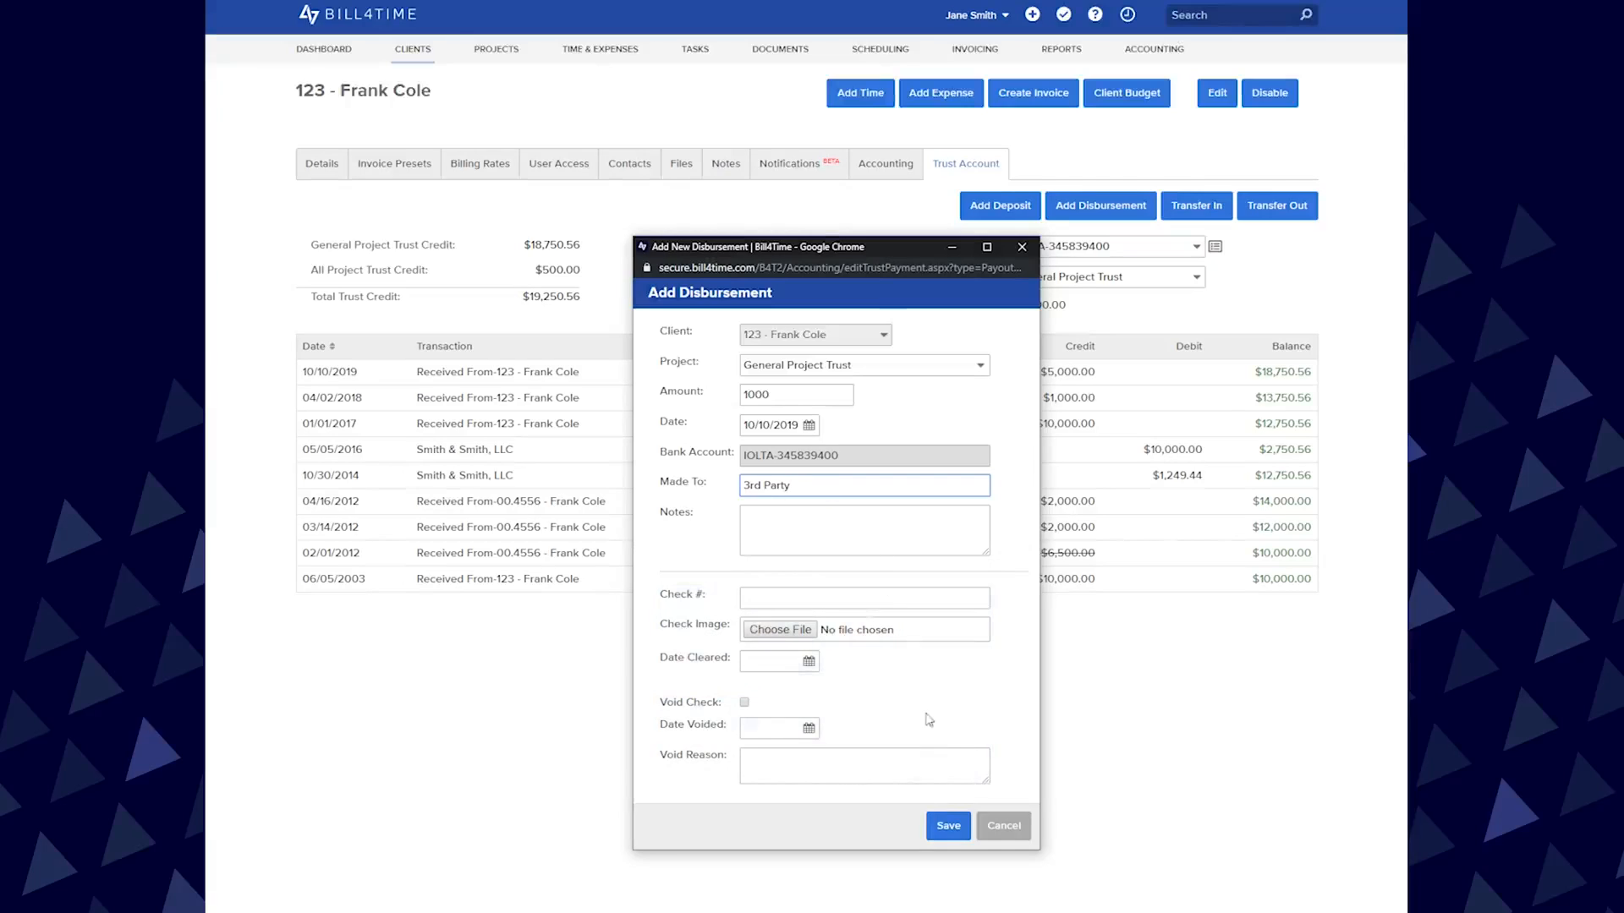
{"action": "left_click", "coordinate": [947, 829]}
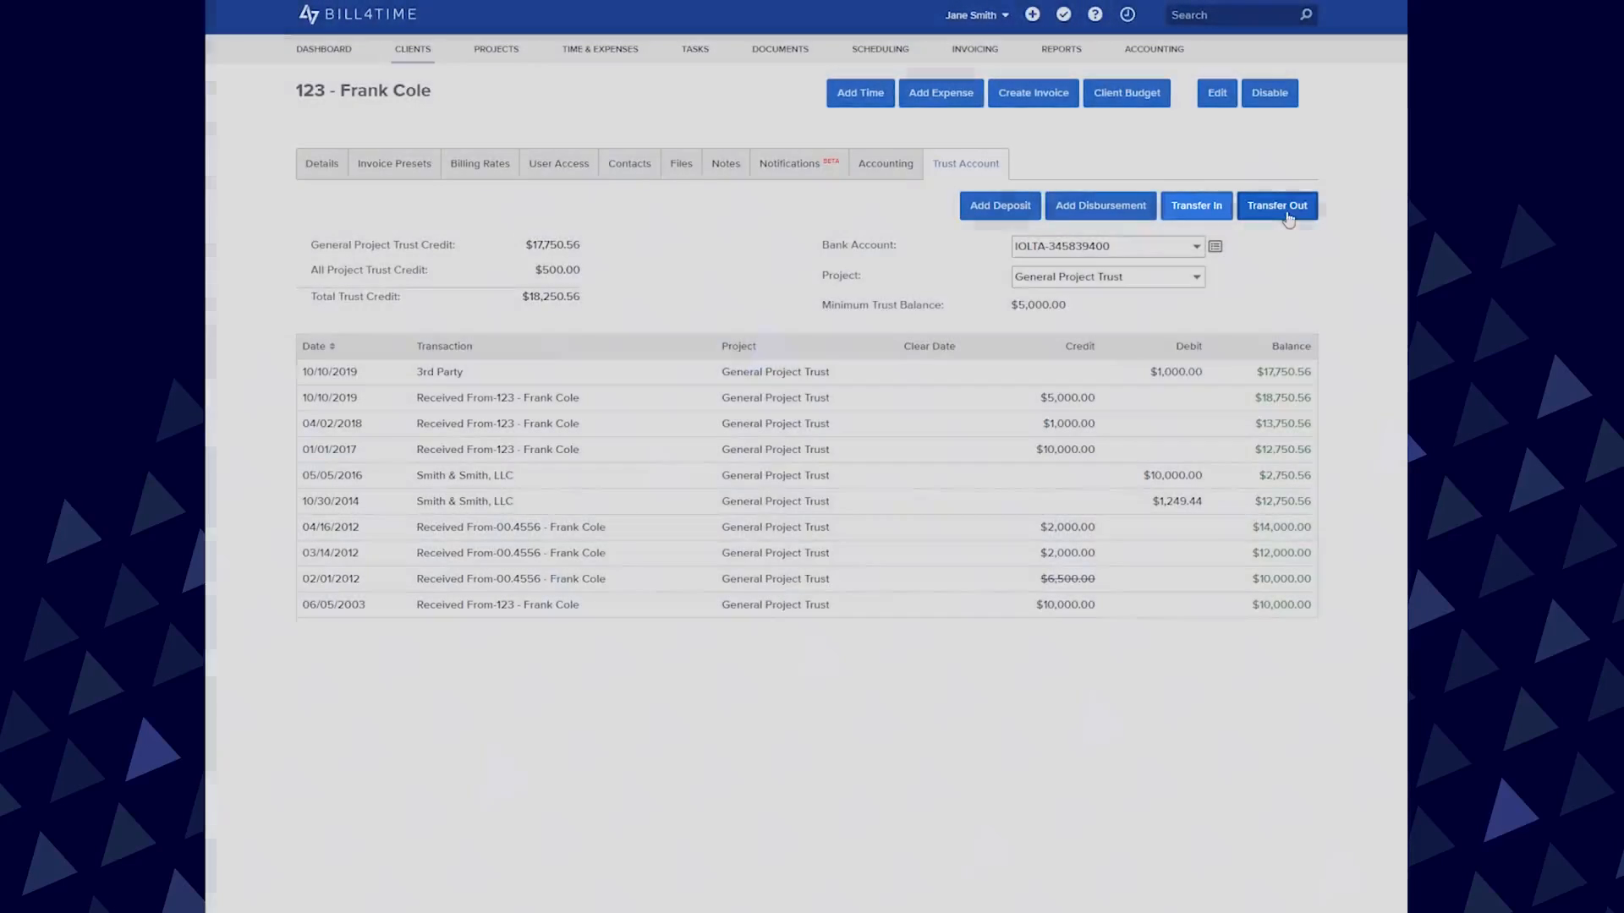
Review the Transfer Out form without saving a transfer, and look through the project choices for the trust ledger
{"action": "left_click", "coordinate": [1281, 212]}
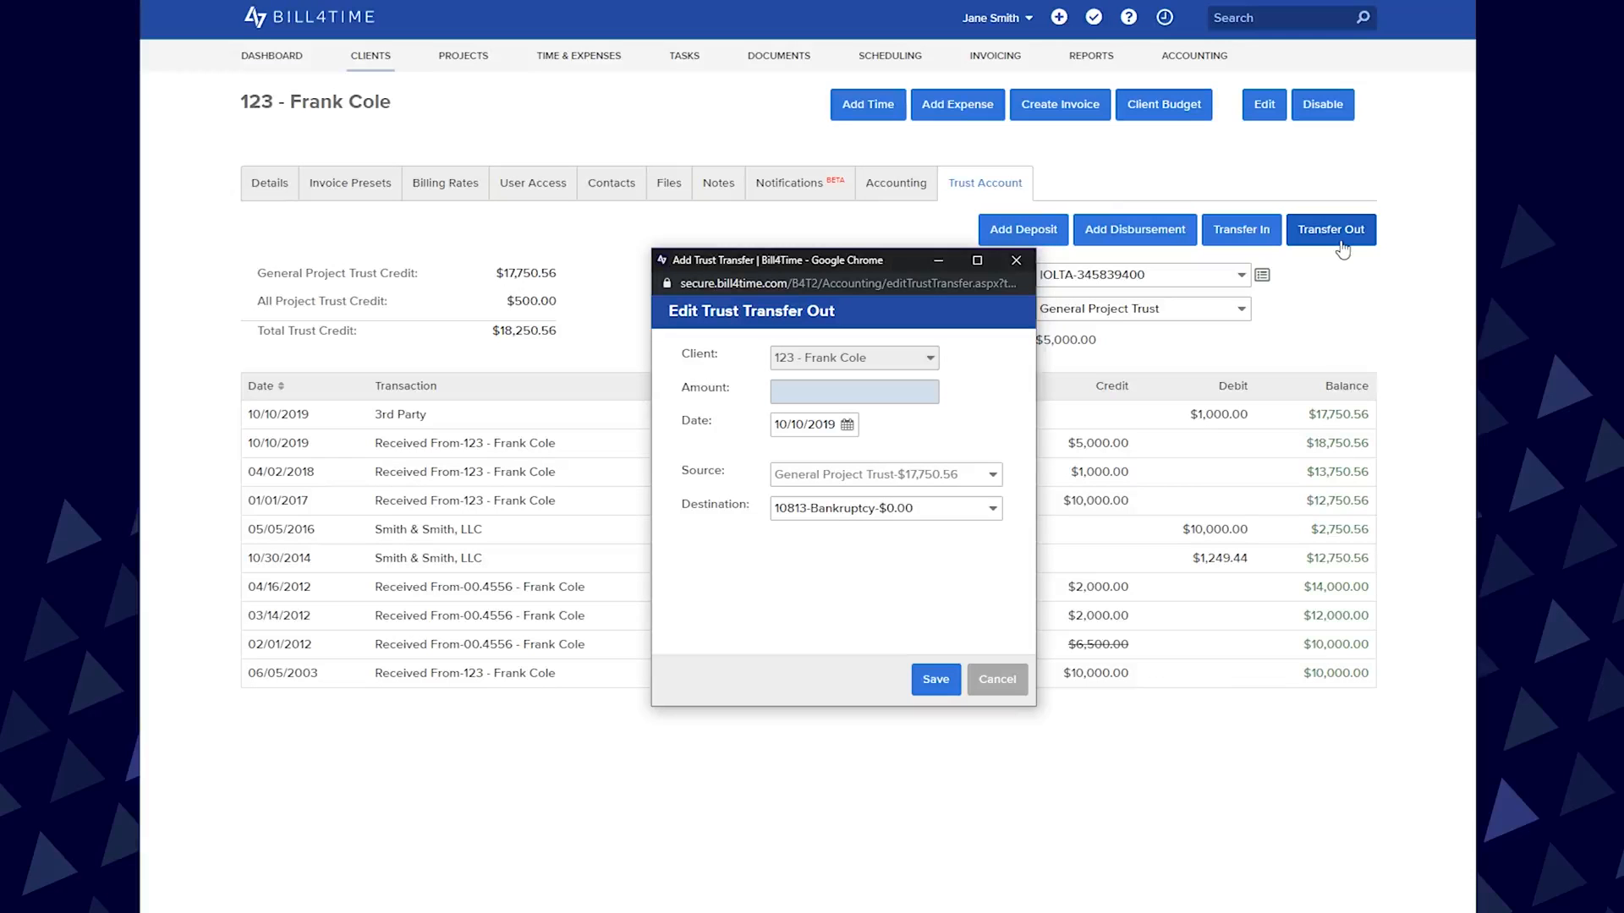
{"action": "left_click", "coordinate": [1011, 687]}
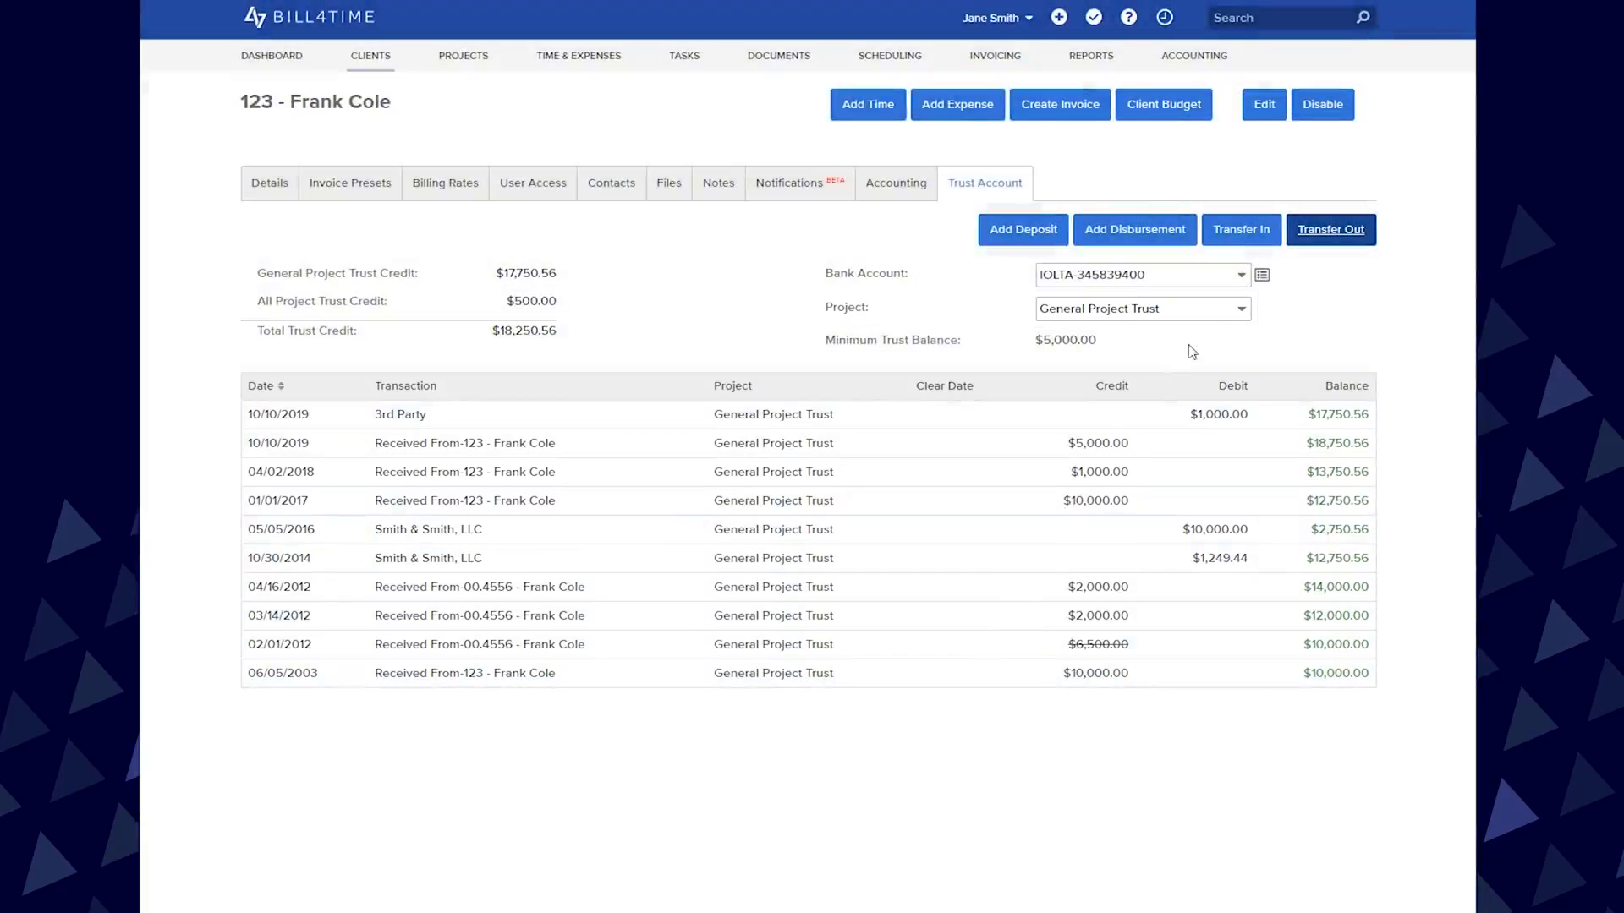
{"action": "left_click", "coordinate": [1222, 310]}
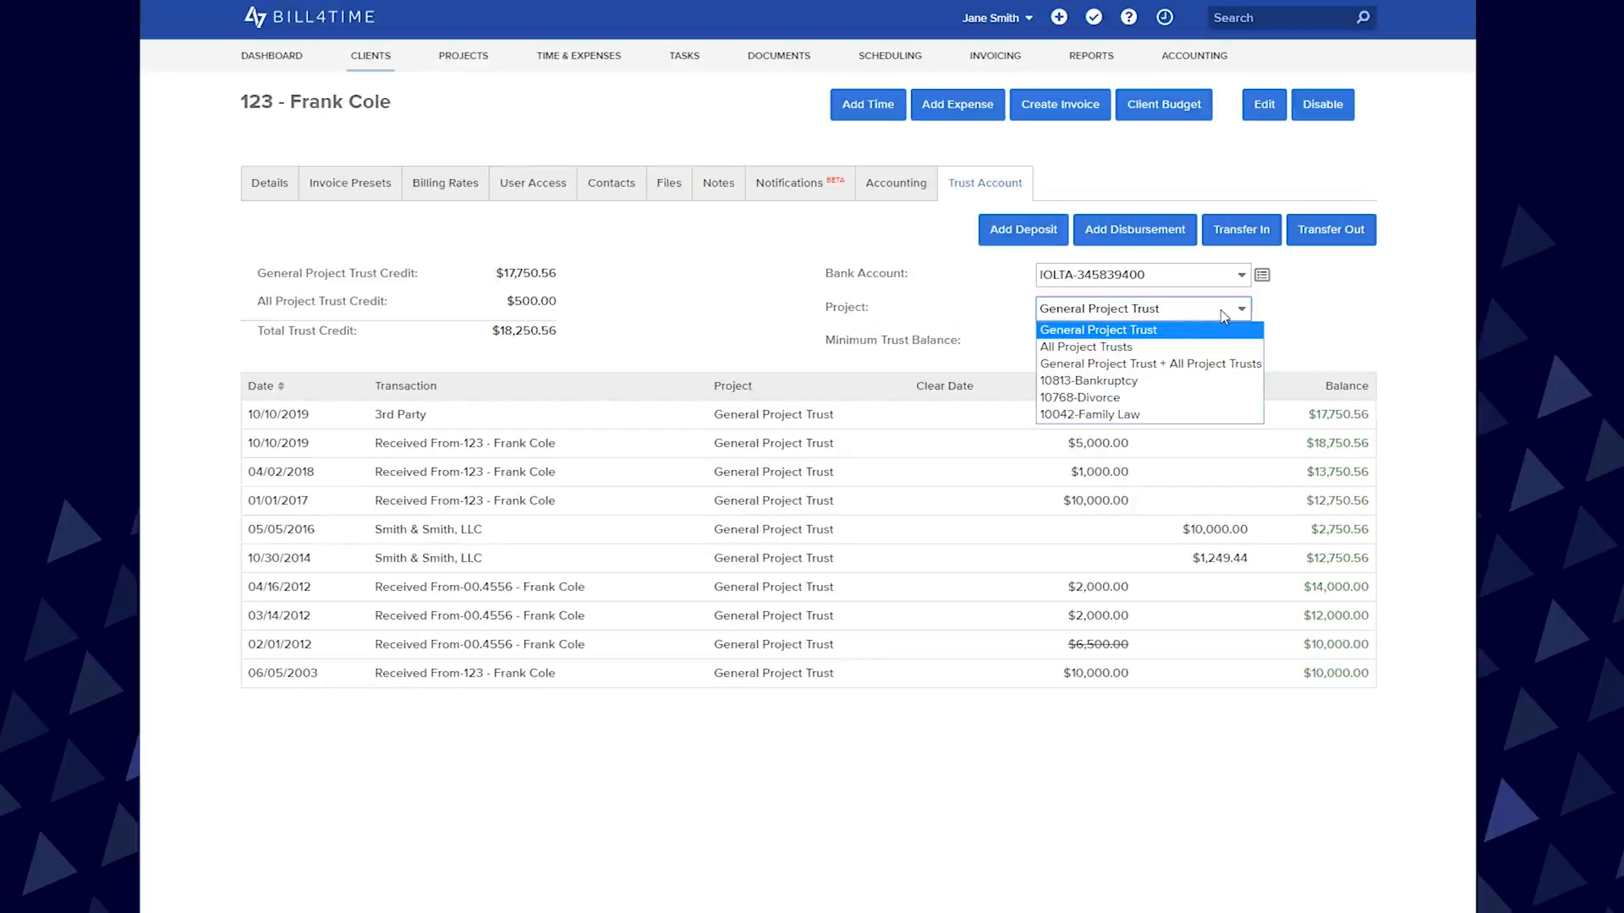
{"action": "left_click", "coordinate": [1224, 317]}
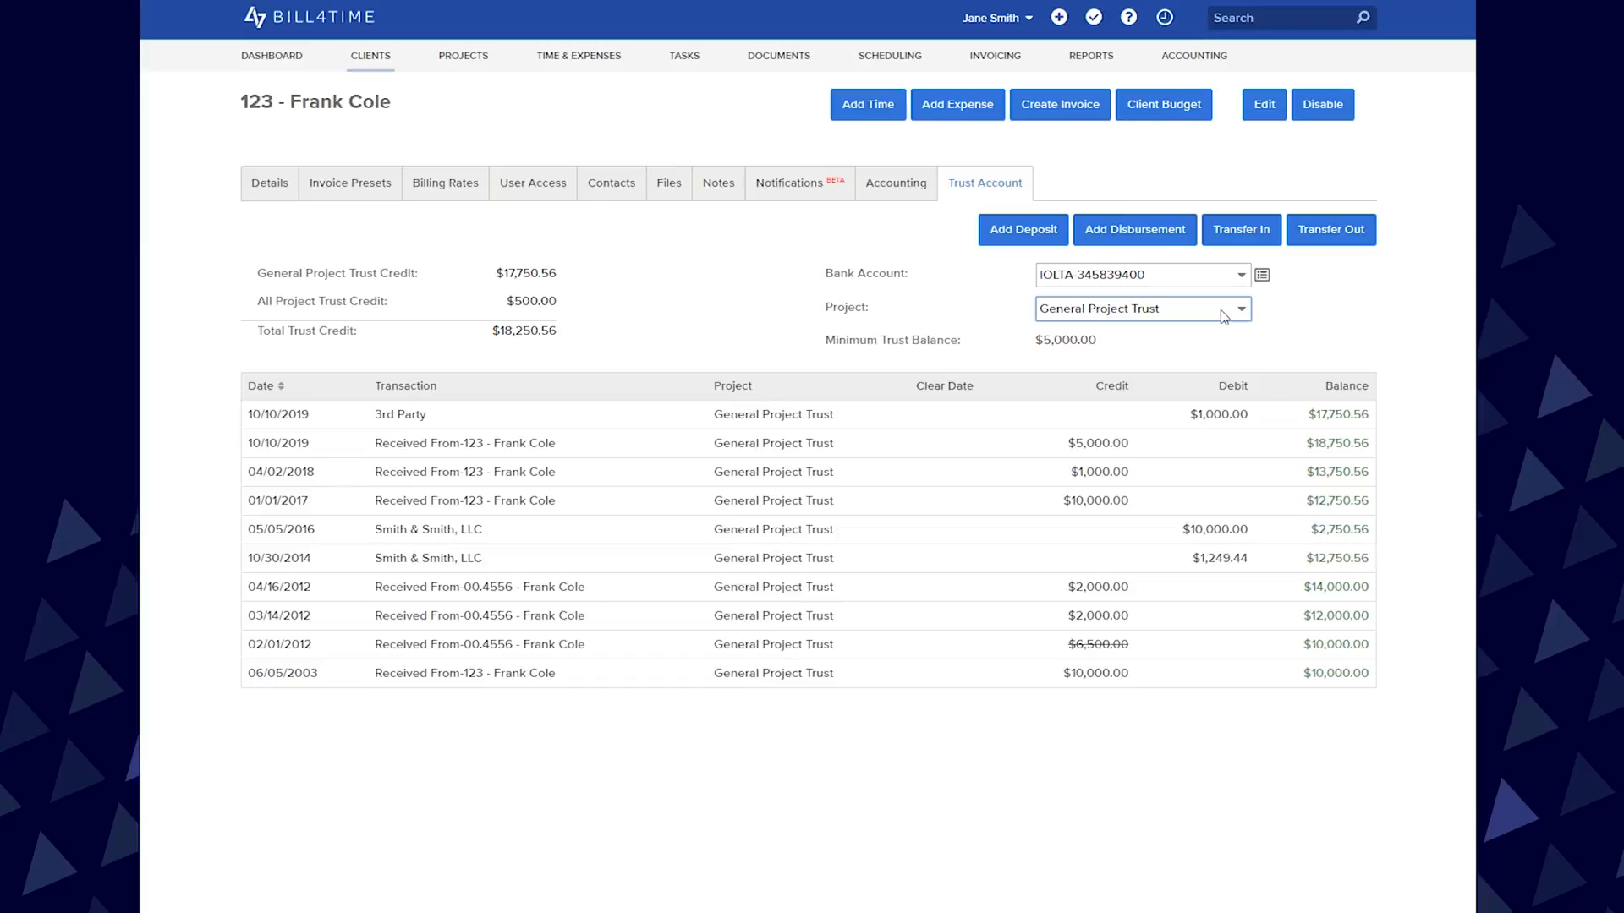
Start receiving a payment in Accounting for the same client, with Trust Account as the payment method
{"action": "left_click", "coordinate": [1215, 57]}
{"action": "left_click", "coordinate": [1060, 104]}
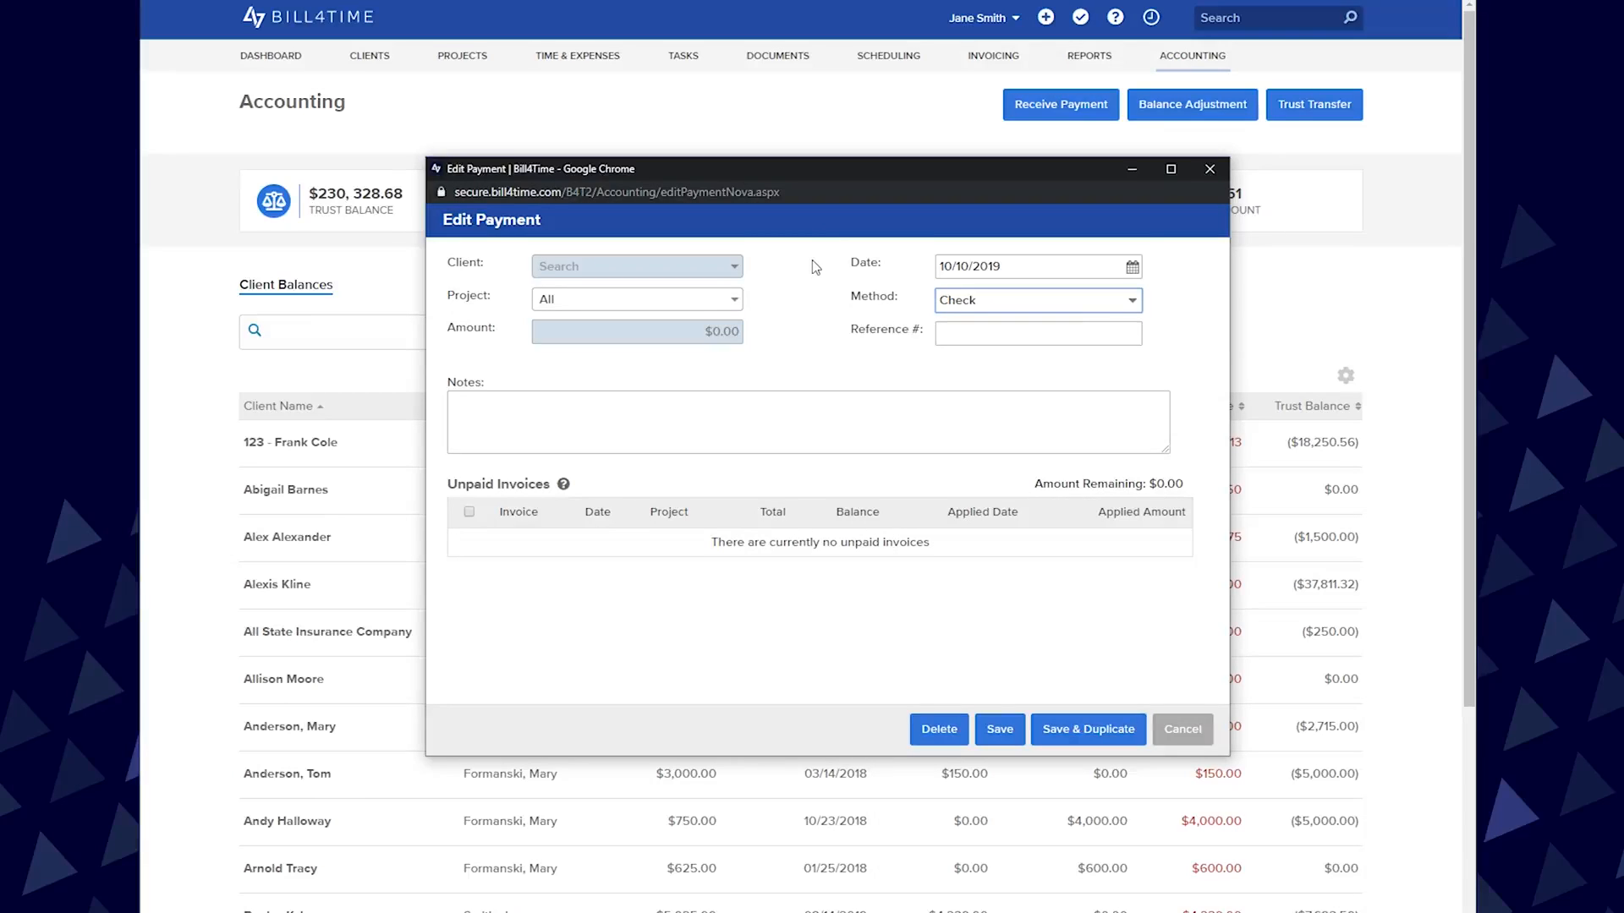
{"action": "left_click", "coordinate": [728, 272]}
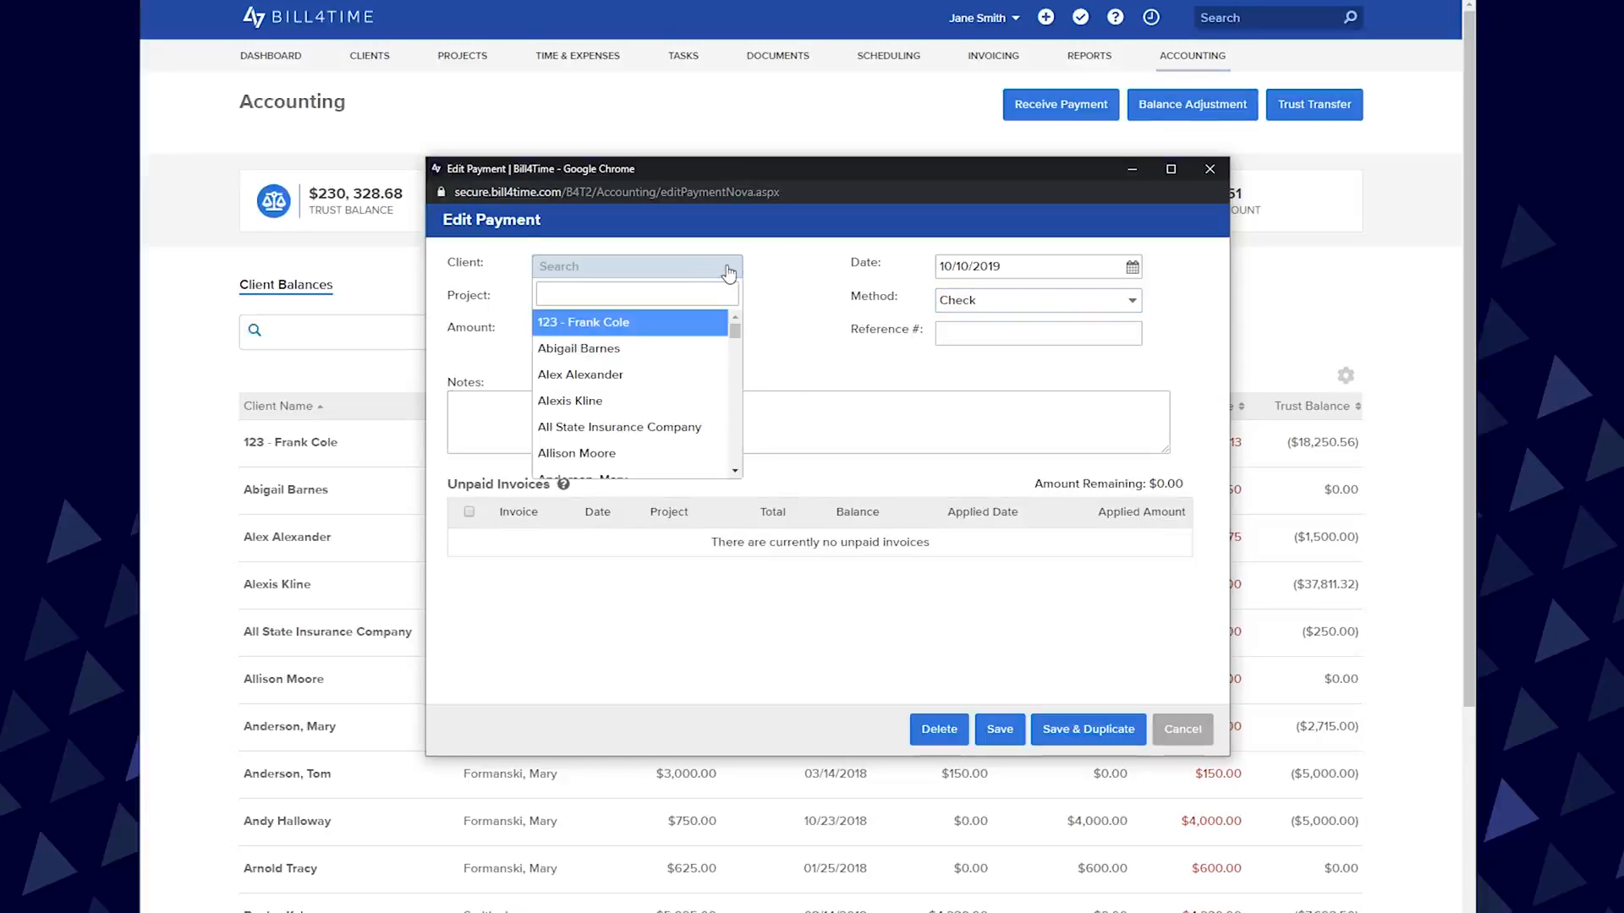
{"action": "left_click", "coordinate": [687, 328]}
{"action": "left_click", "coordinate": [1116, 303]}
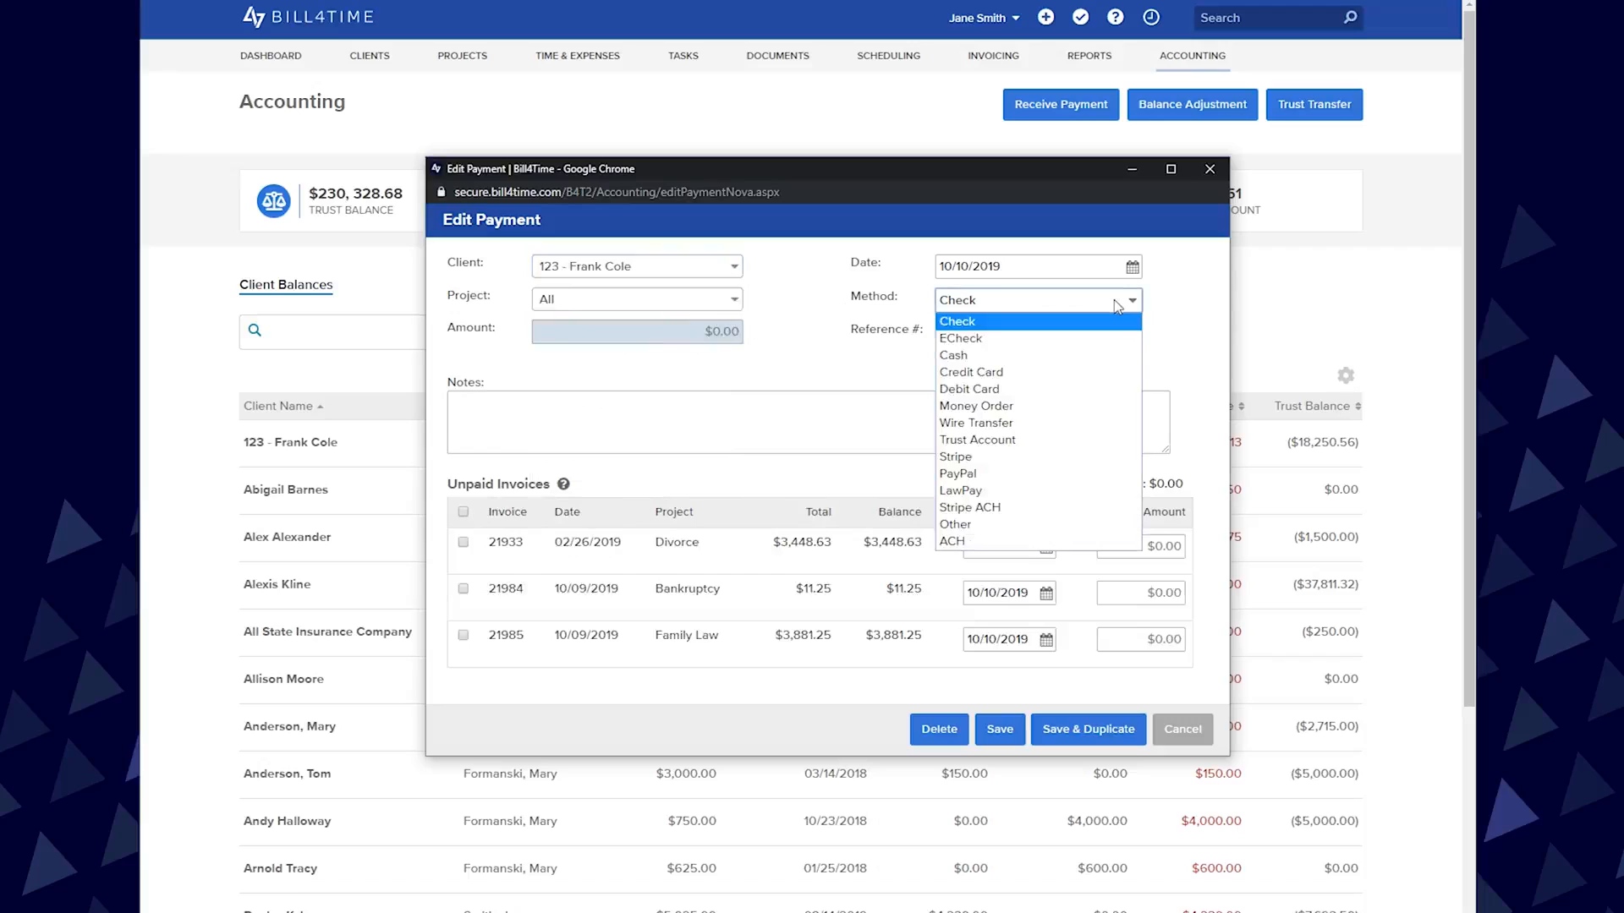
{"action": "left_click", "coordinate": [1073, 437]}
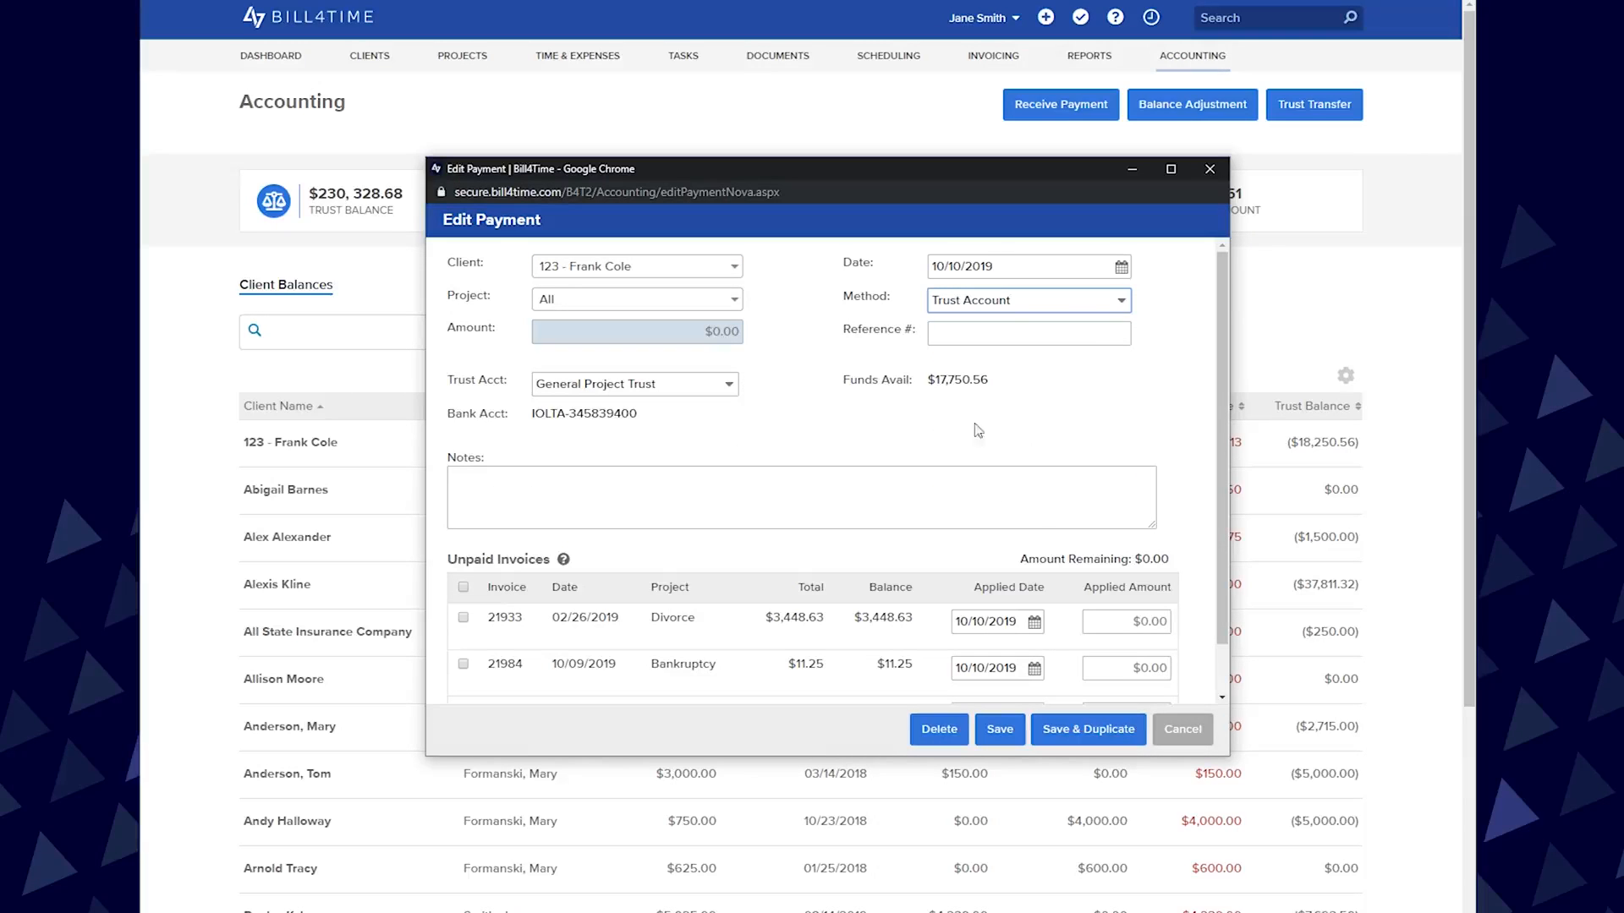
Draw the payment from General Project Trust, apply it in full to the unpaid Divorce invoice, and save it
{"action": "left_click", "coordinate": [729, 385]}
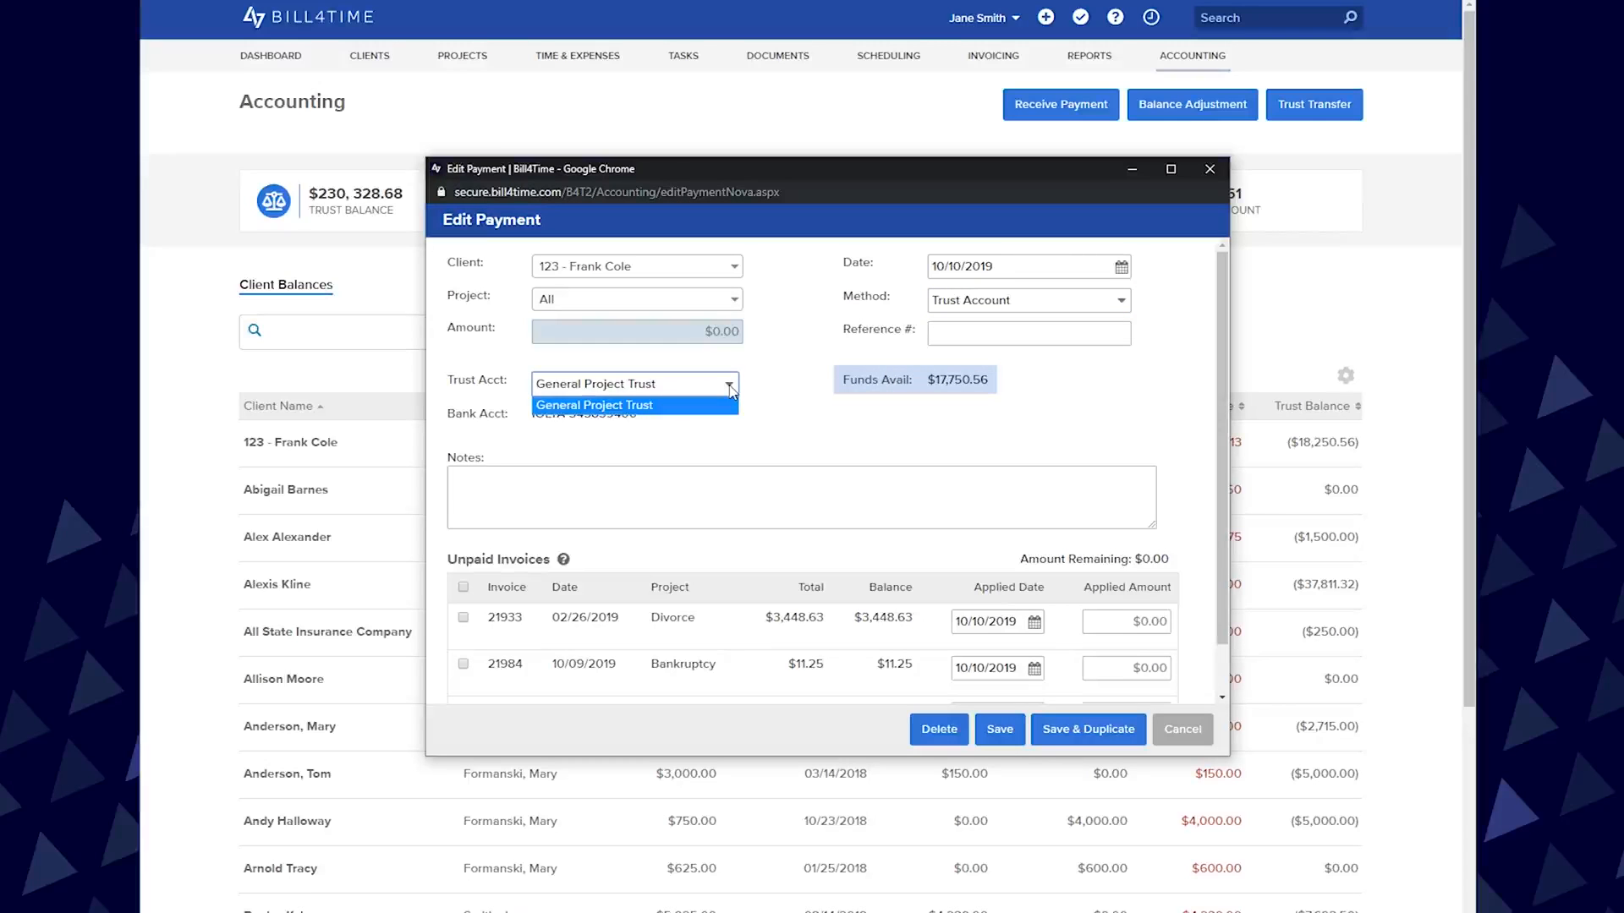
{"action": "left_click", "coordinate": [701, 406]}
{"action": "left_click", "coordinate": [463, 618]}
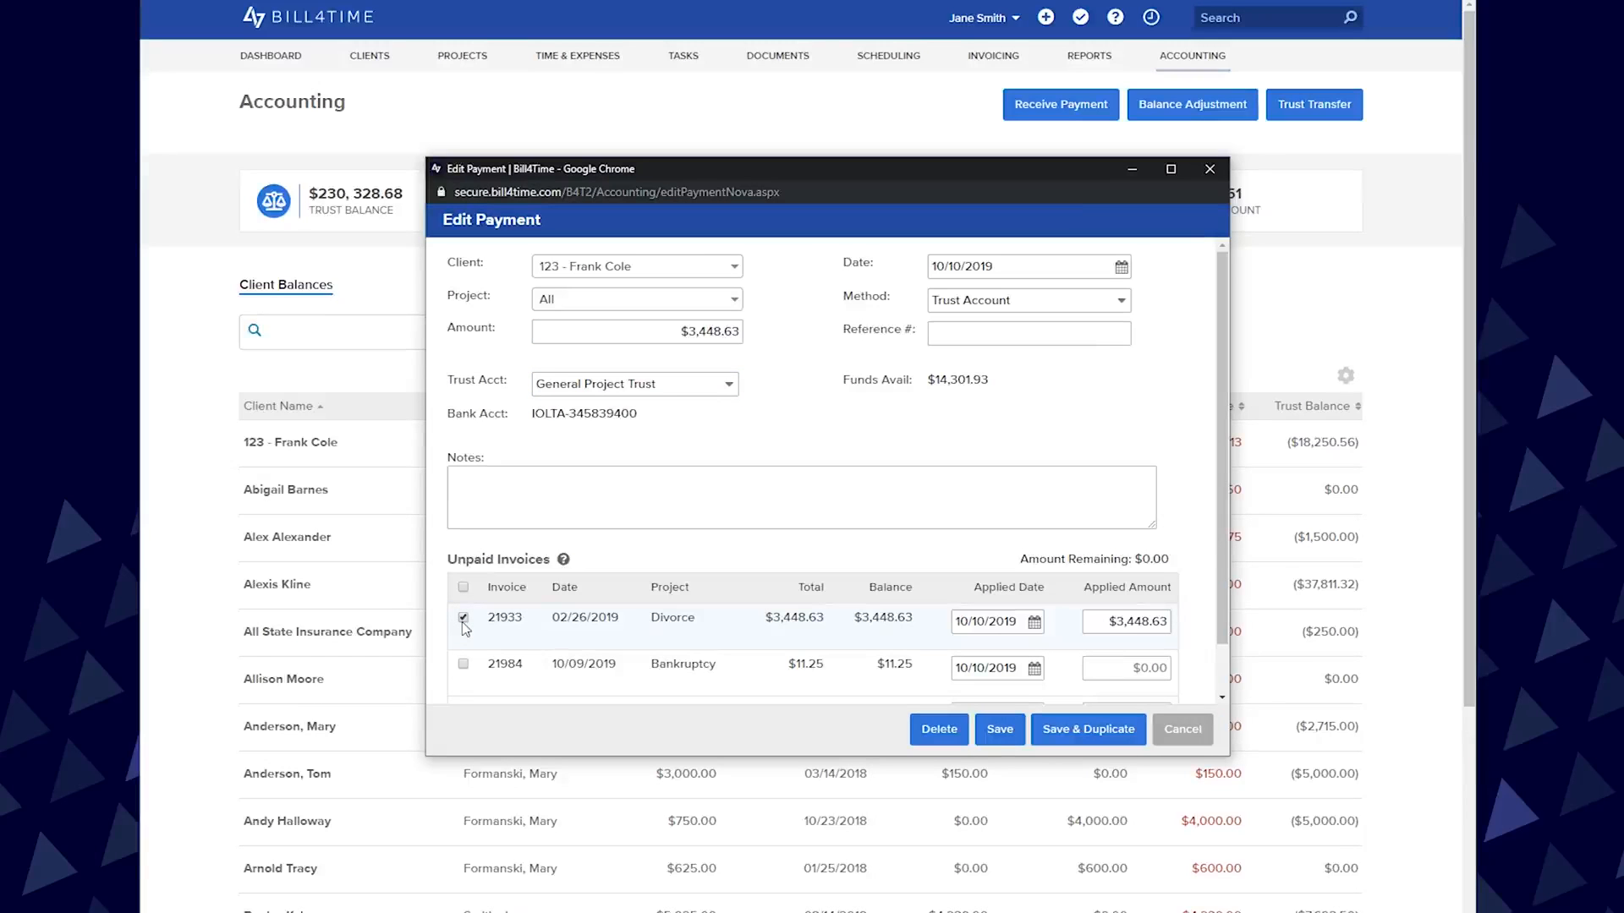
{"action": "left_click", "coordinate": [997, 743]}
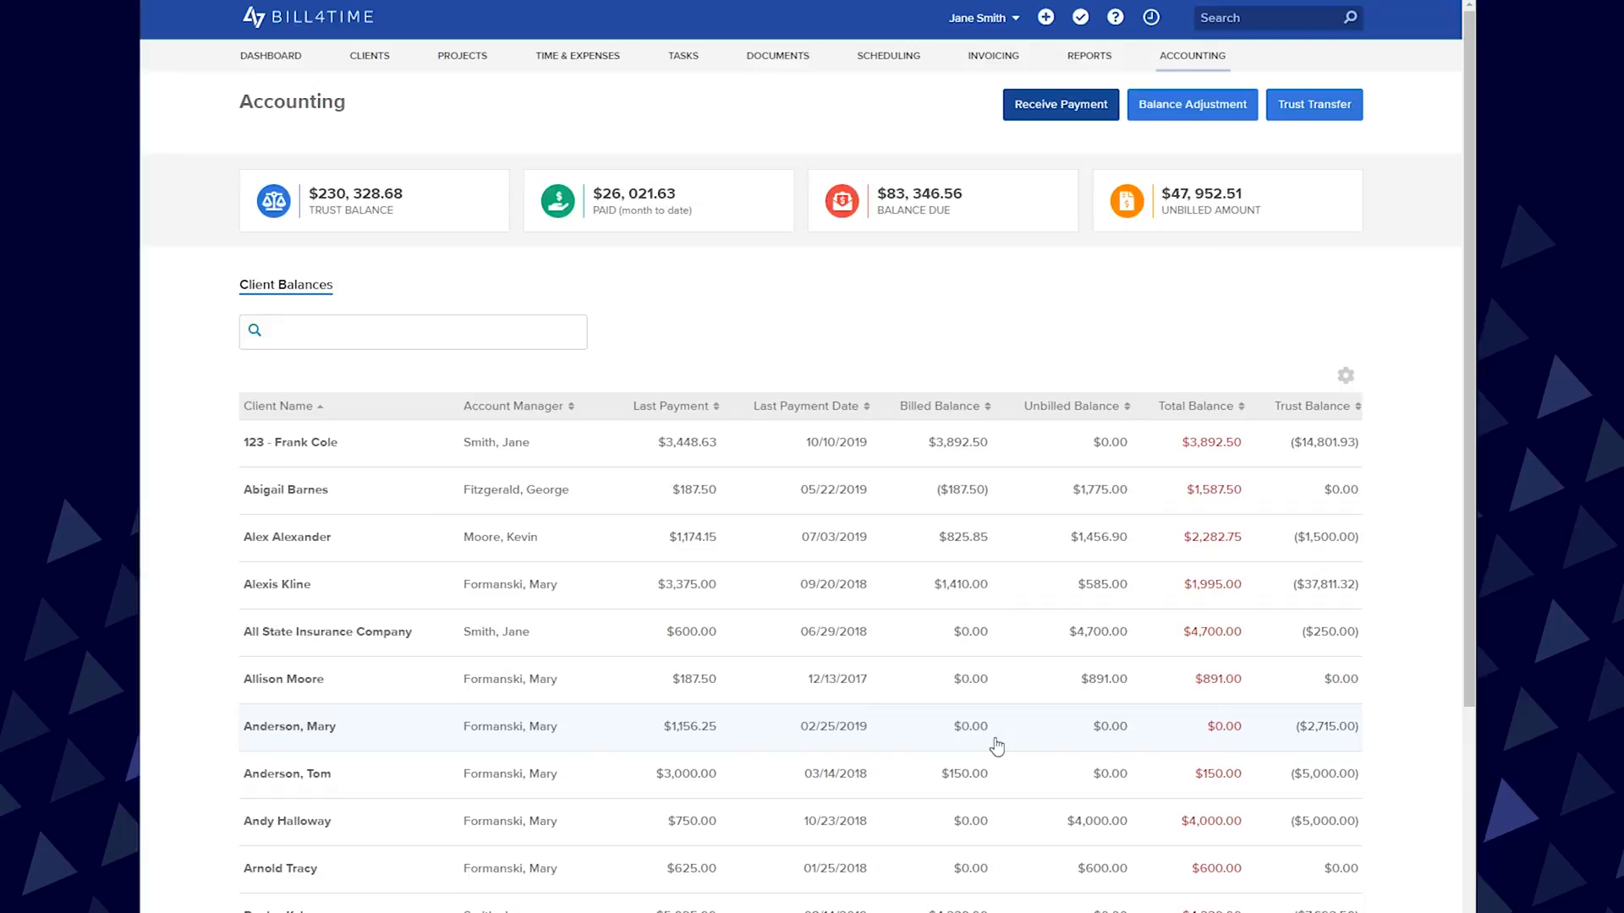
Open the February 2019 invoice batch in Invoicing and display its trust payments
{"action": "left_click", "coordinate": [974, 66]}
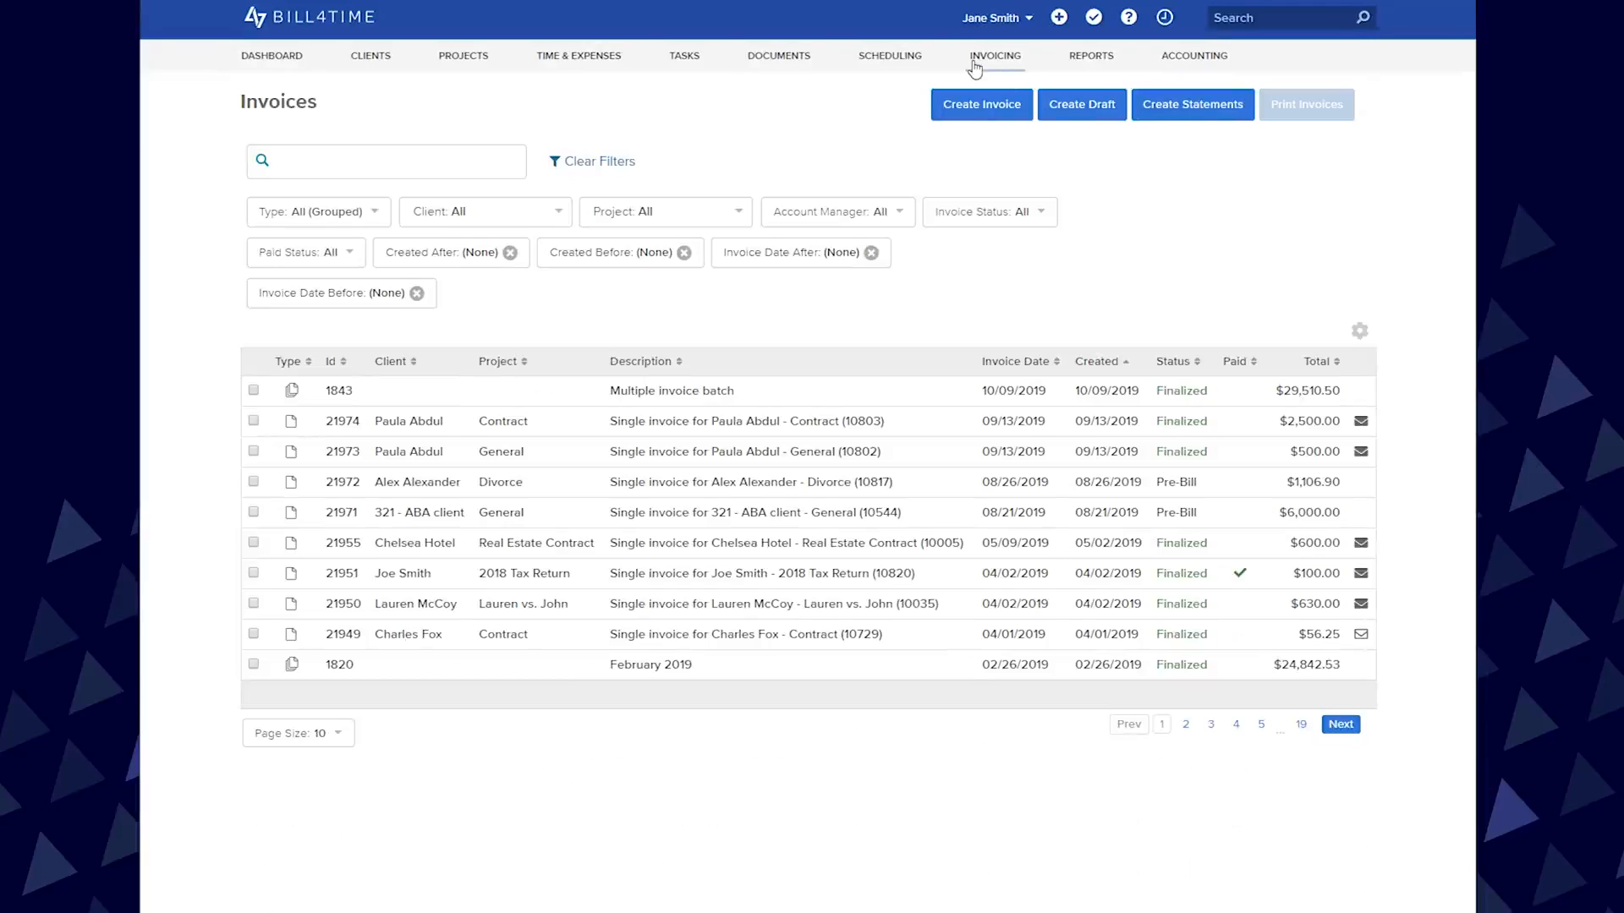
{"action": "left_click", "coordinate": [699, 670]}
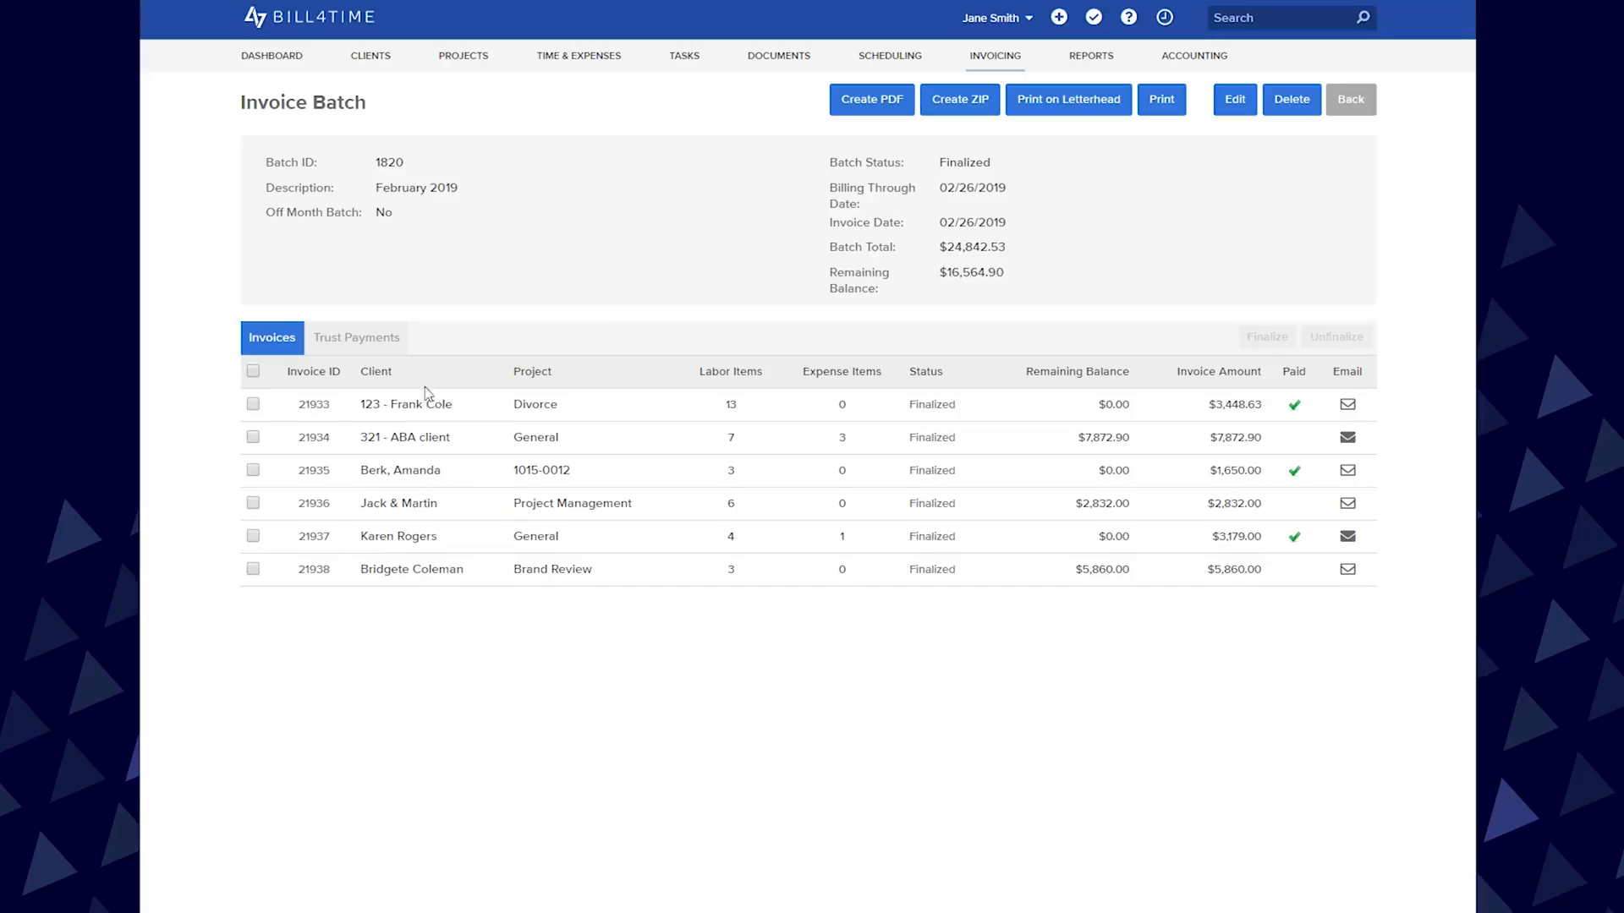
{"action": "left_click", "coordinate": [380, 349]}
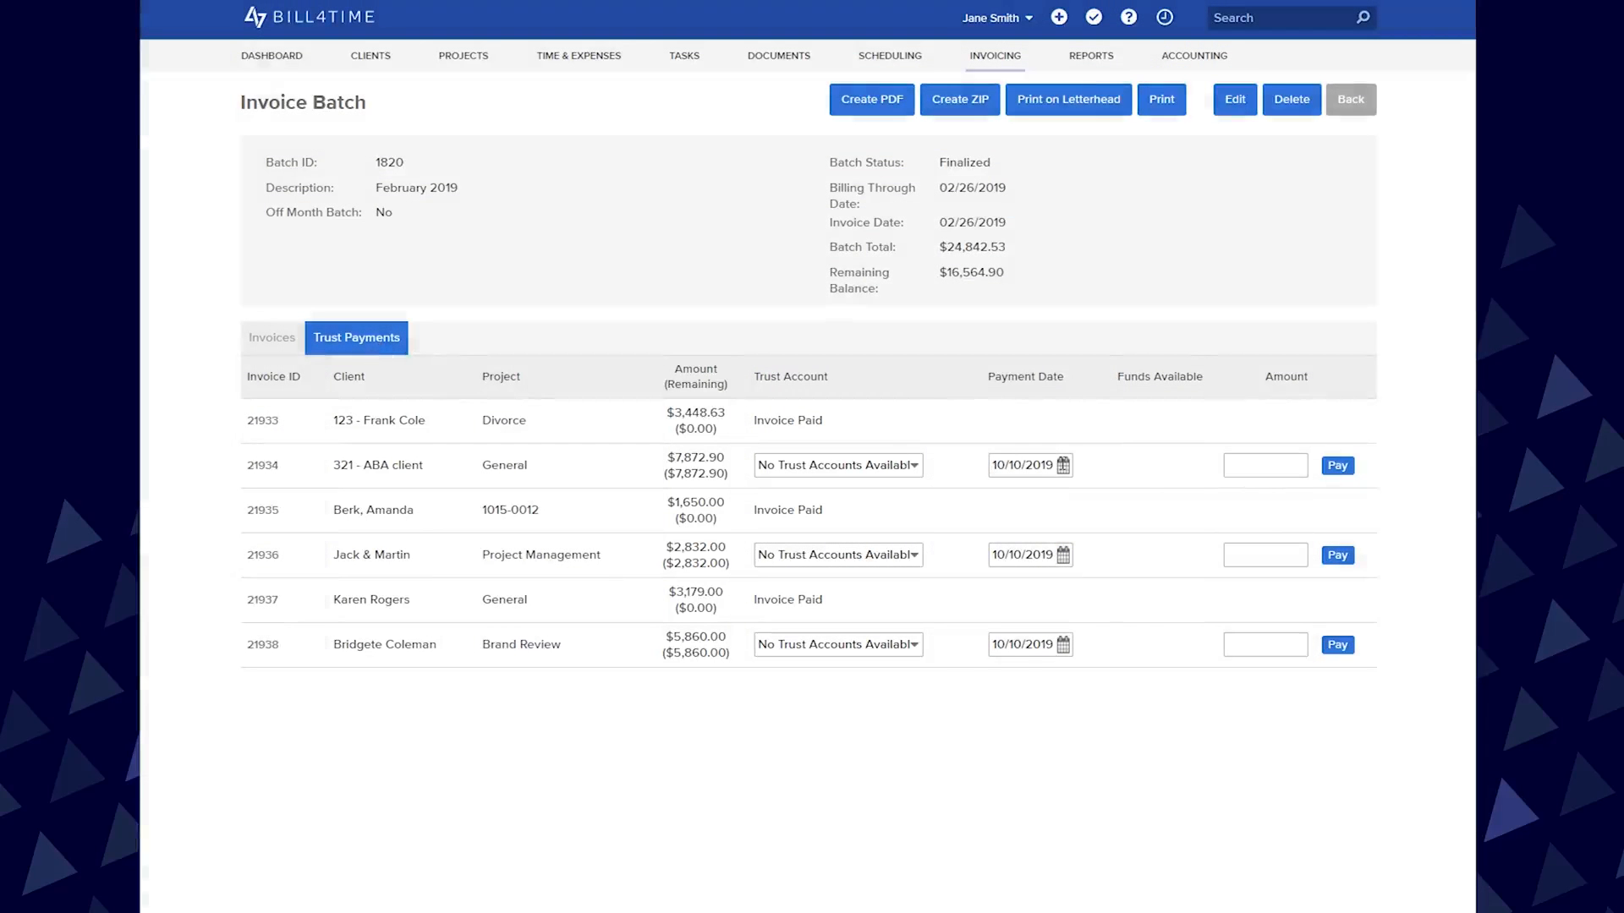
Set the trust payment date of the batch's unpaid General invoice to 2/26/2019
{"action": "left_click", "coordinate": [1063, 466]}
{"action": "left_click", "coordinate": [946, 506]}
{"action": "left_click", "coordinate": [946, 507]}
{"action": "left_click", "coordinate": [946, 507]}
{"action": "left_click", "coordinate": [946, 506]}
{"action": "left_click", "coordinate": [946, 507]}
{"action": "left_click", "coordinate": [945, 507]}
{"action": "left_click", "coordinate": [945, 506]}
{"action": "left_click", "coordinate": [945, 507]}
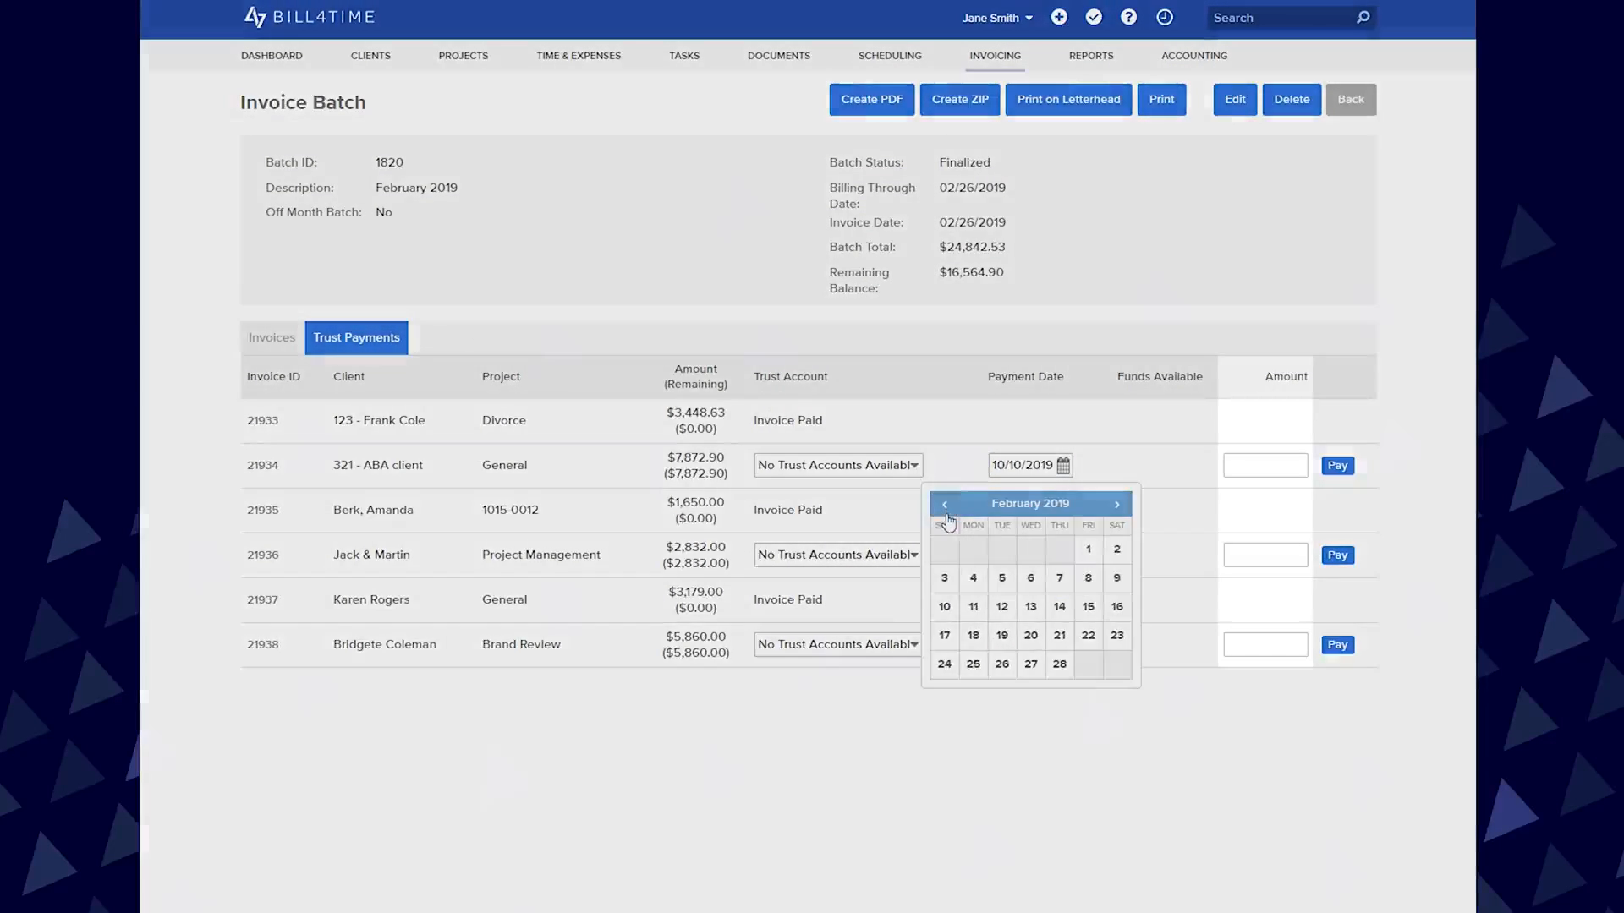
{"action": "left_click", "coordinate": [1004, 665]}
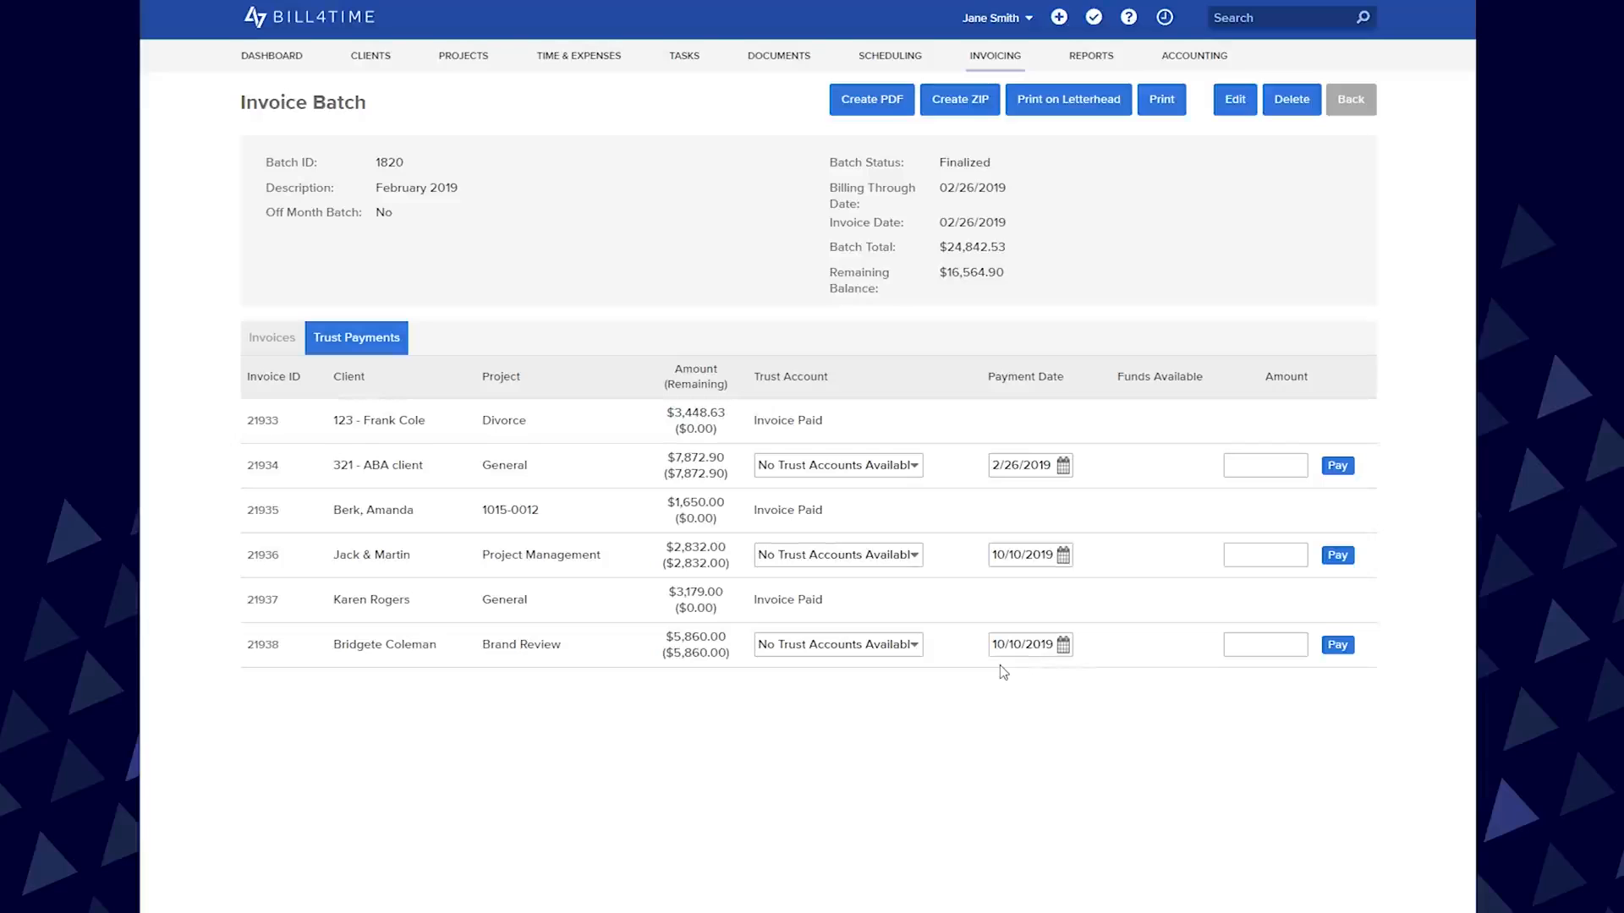
Open the batch's paid General invoice and examine the trust payment and Trust Account Summary in its print view, closing the view when done
{"action": "left_click", "coordinate": [273, 338]}
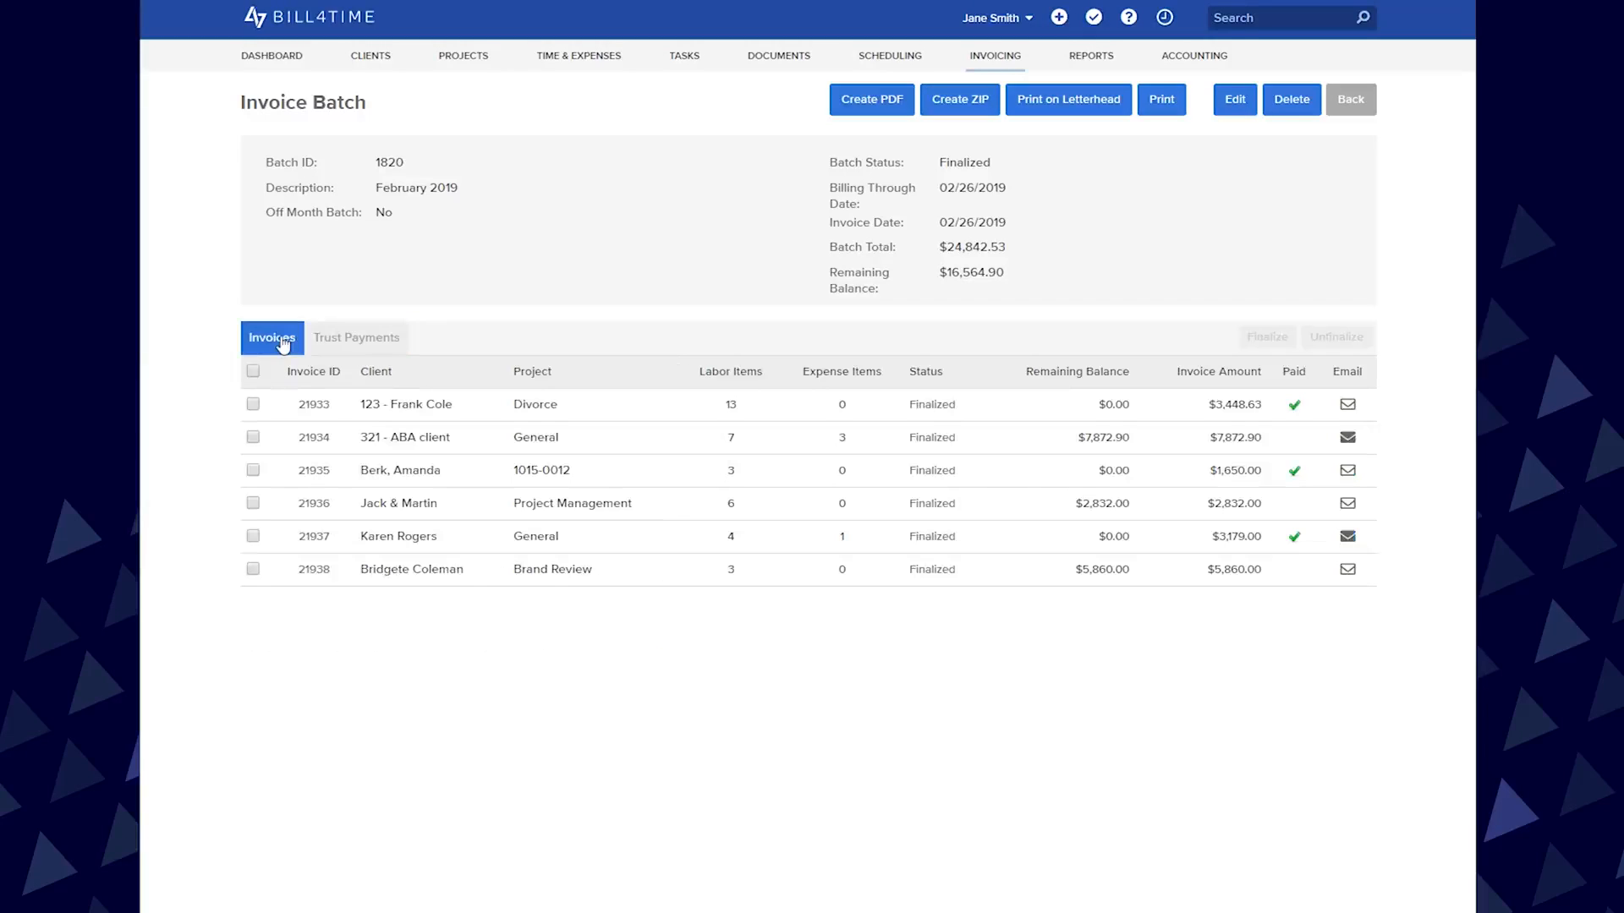
{"action": "left_click", "coordinate": [558, 542]}
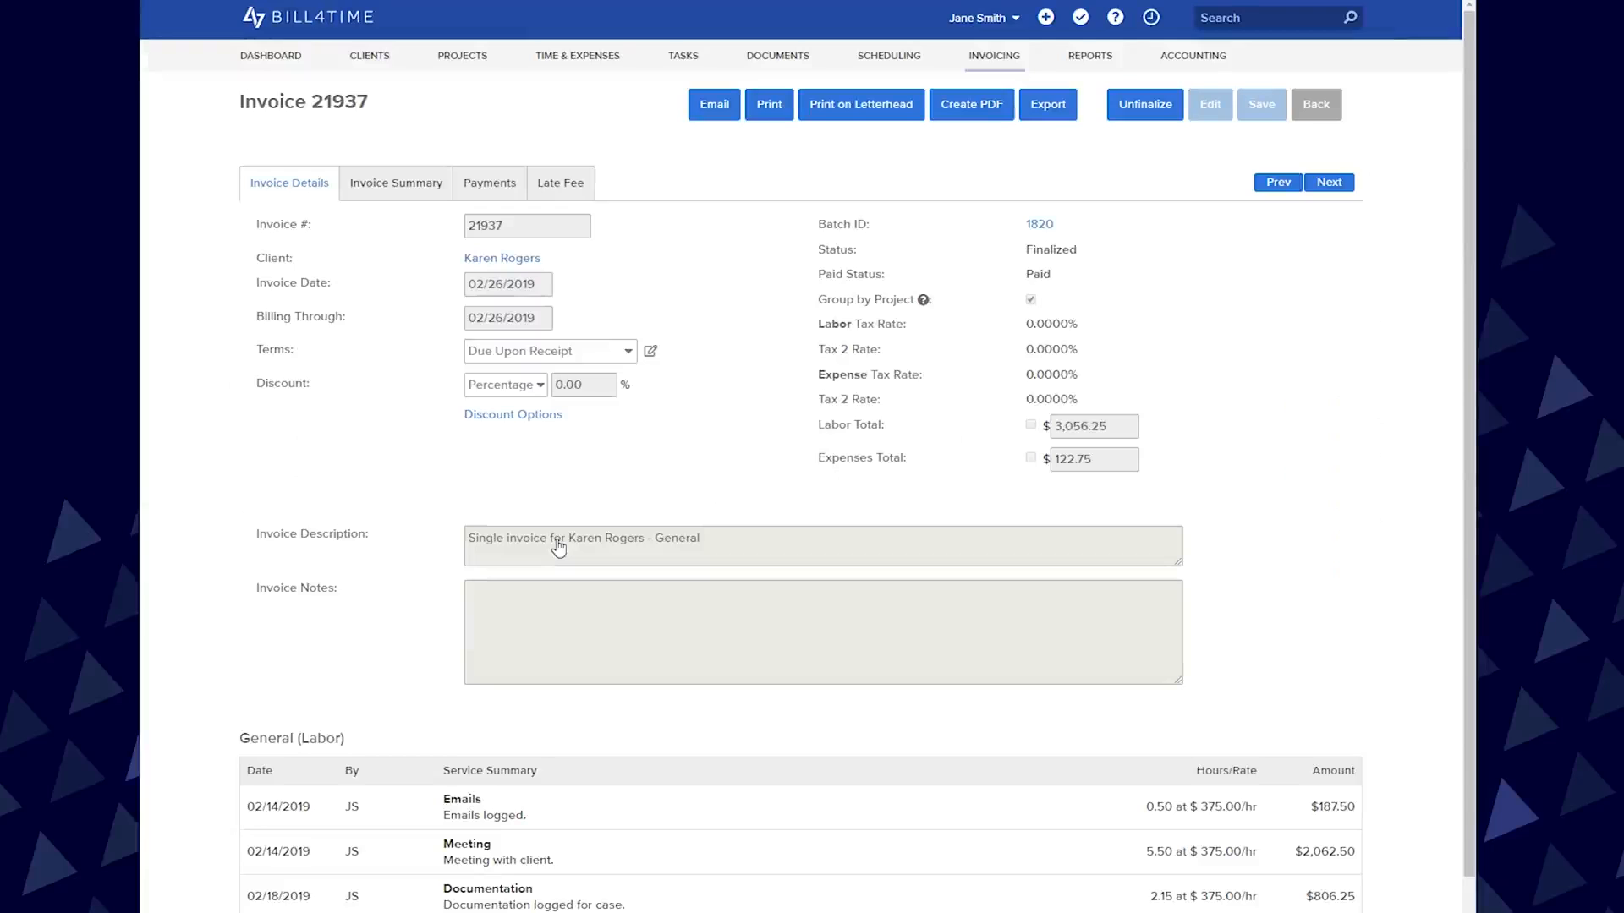
{"action": "left_click", "coordinate": [769, 105]}
{"action": "left_click_drag", "start_coordinate": [1146, 342], "coordinate": [1173, 586]}
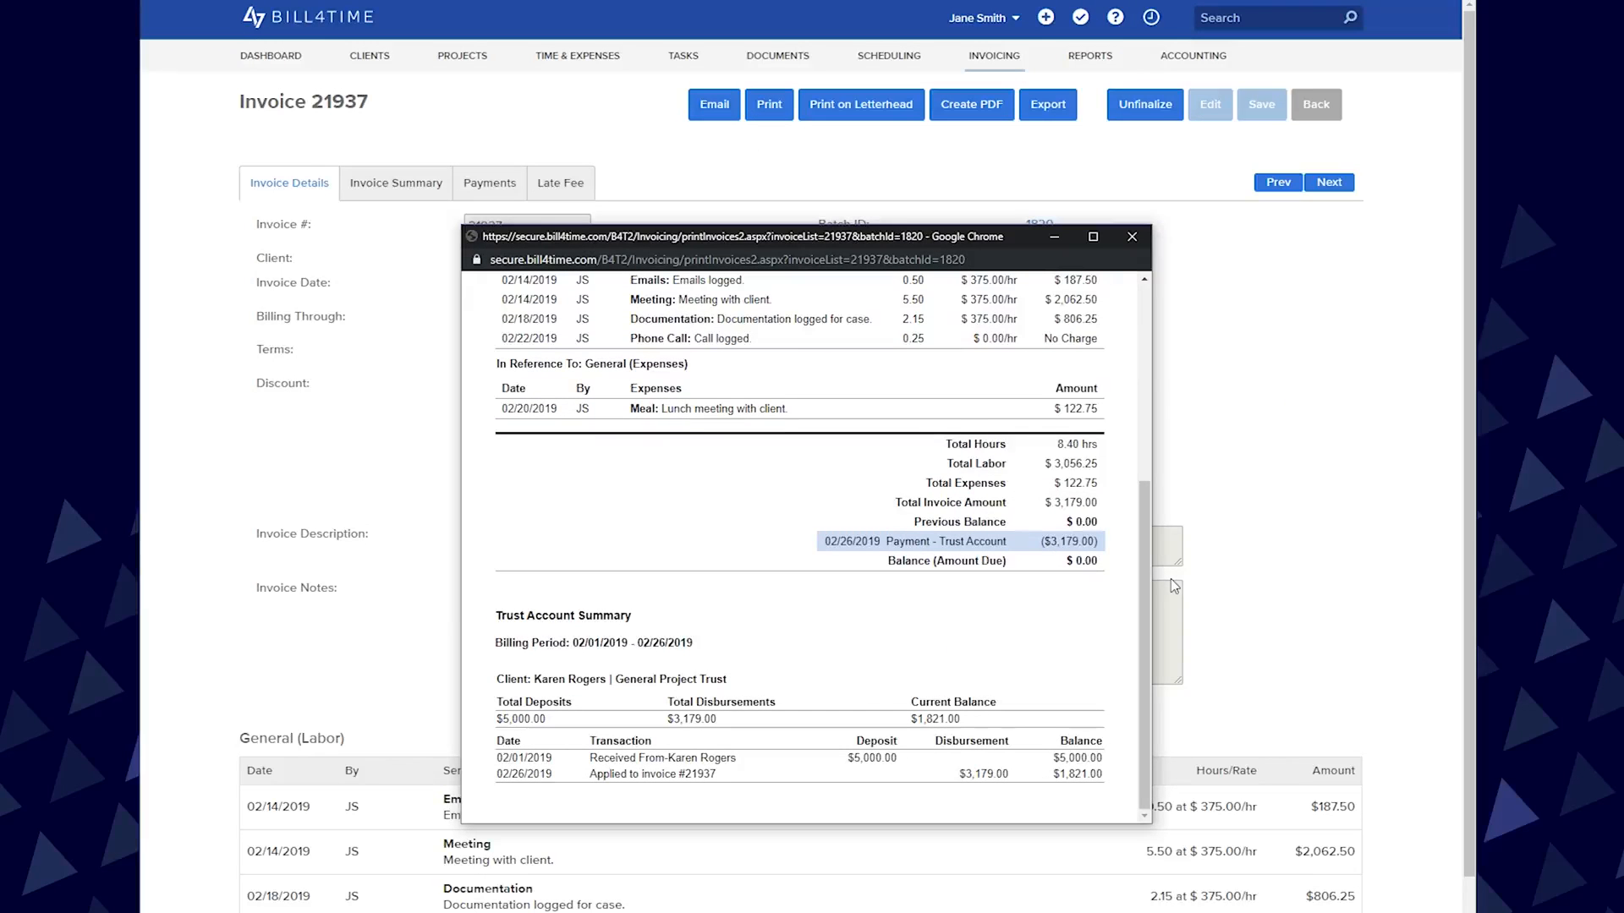
{"action": "scroll", "coordinate": [1068, 354], "scroll_direction": "up", "scroll_amount": 5}
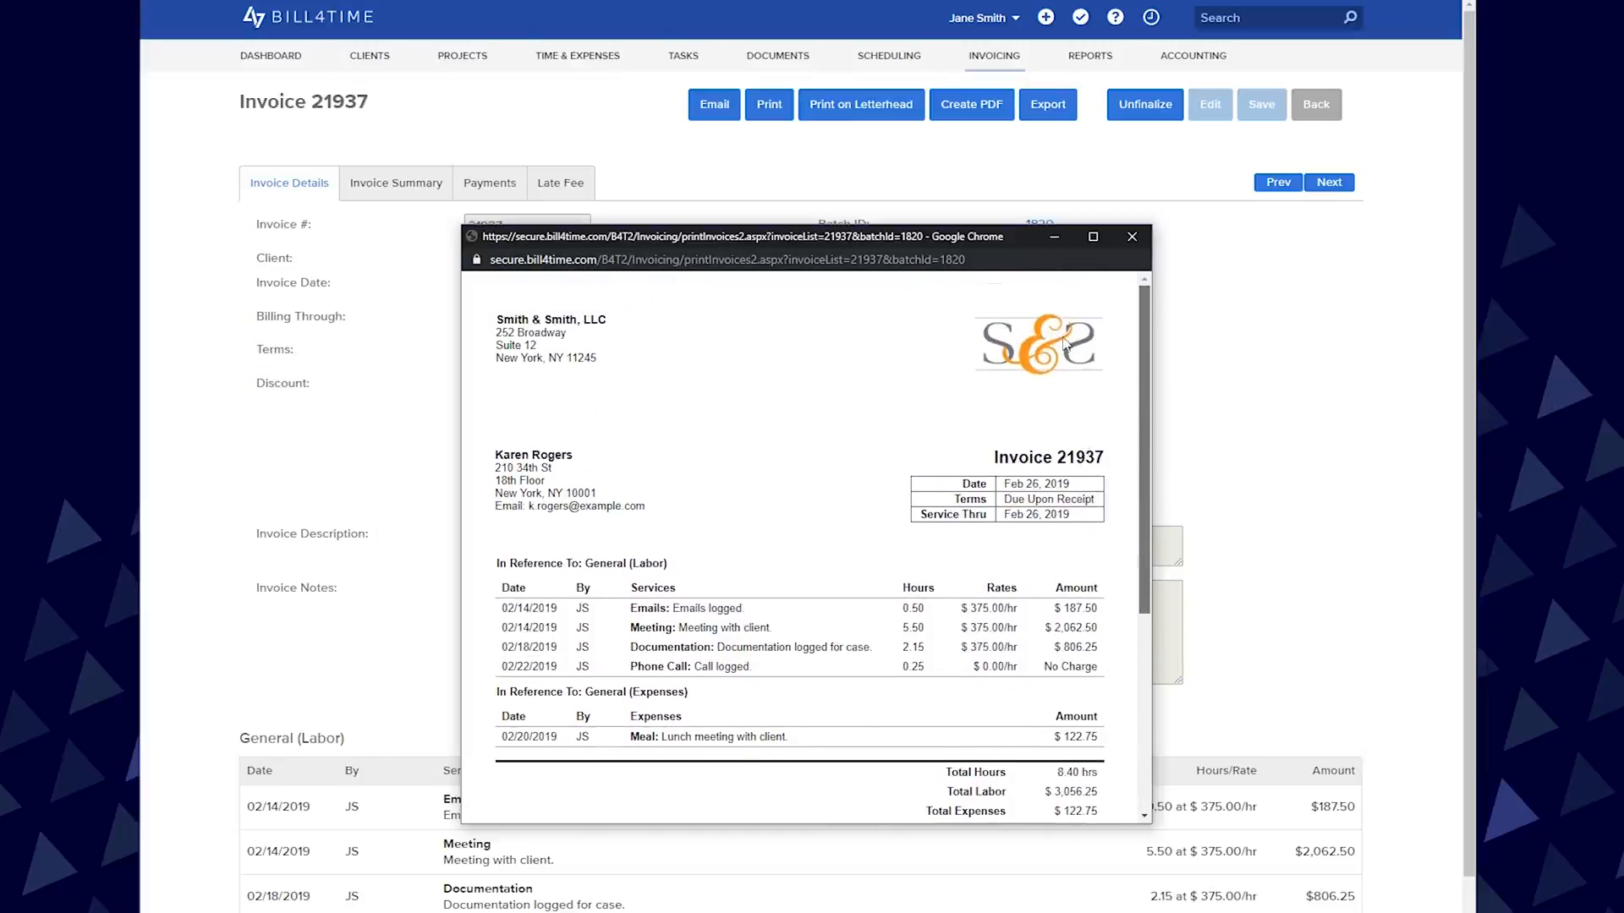
{"action": "left_click", "coordinate": [1132, 237]}
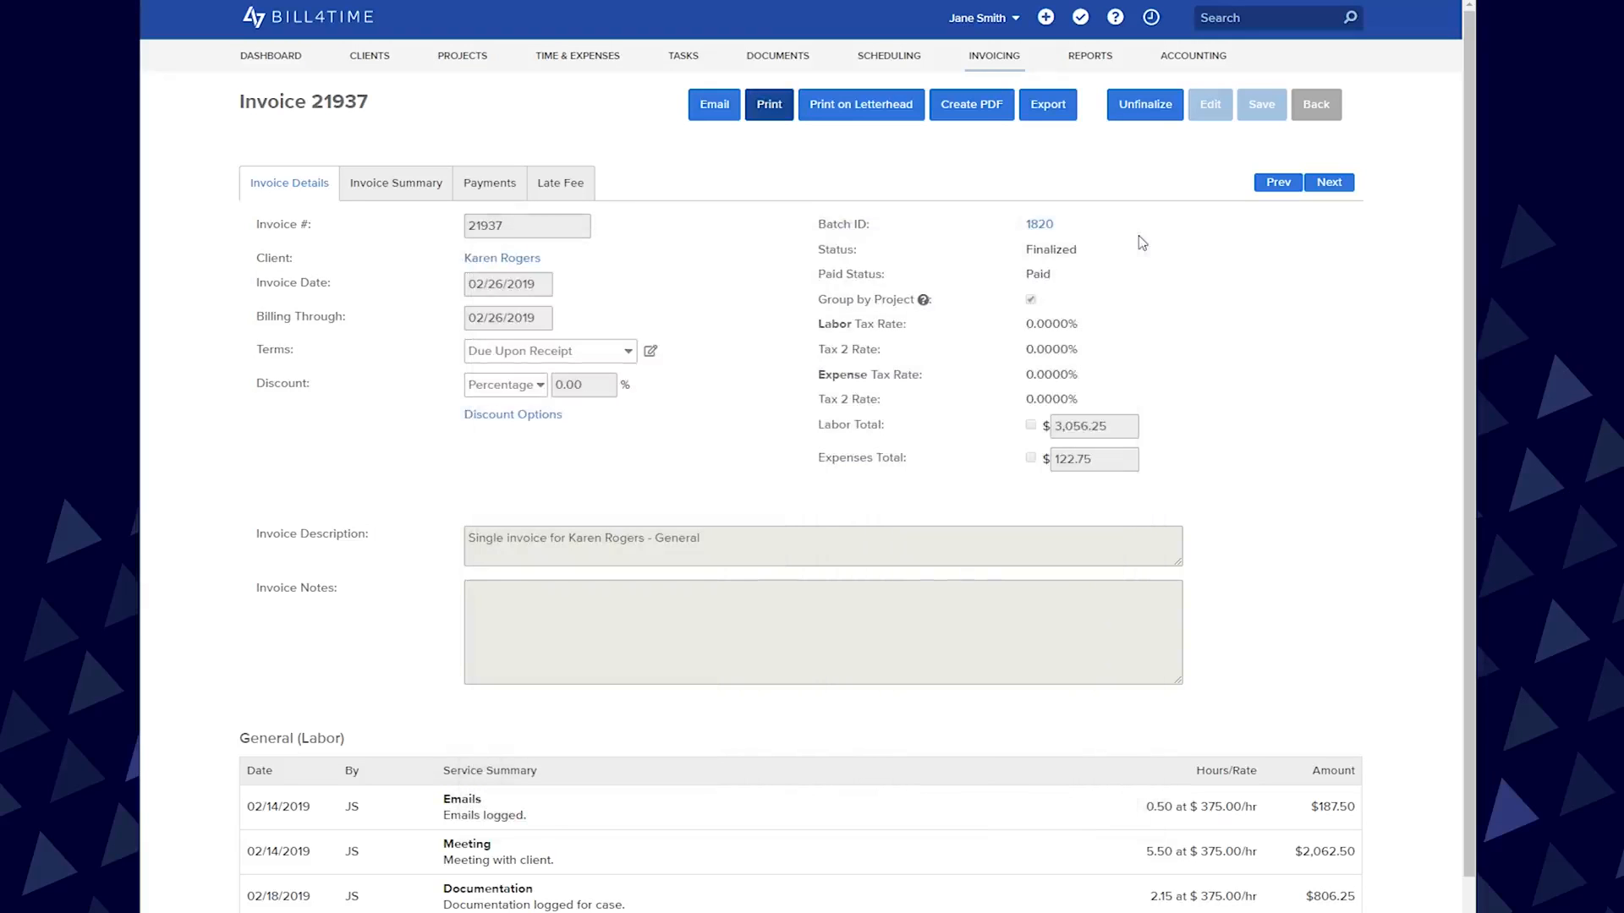
Open the Trust Report from the accounting reports
{"action": "left_click", "coordinate": [1089, 58]}
{"action": "left_click", "coordinate": [526, 230]}
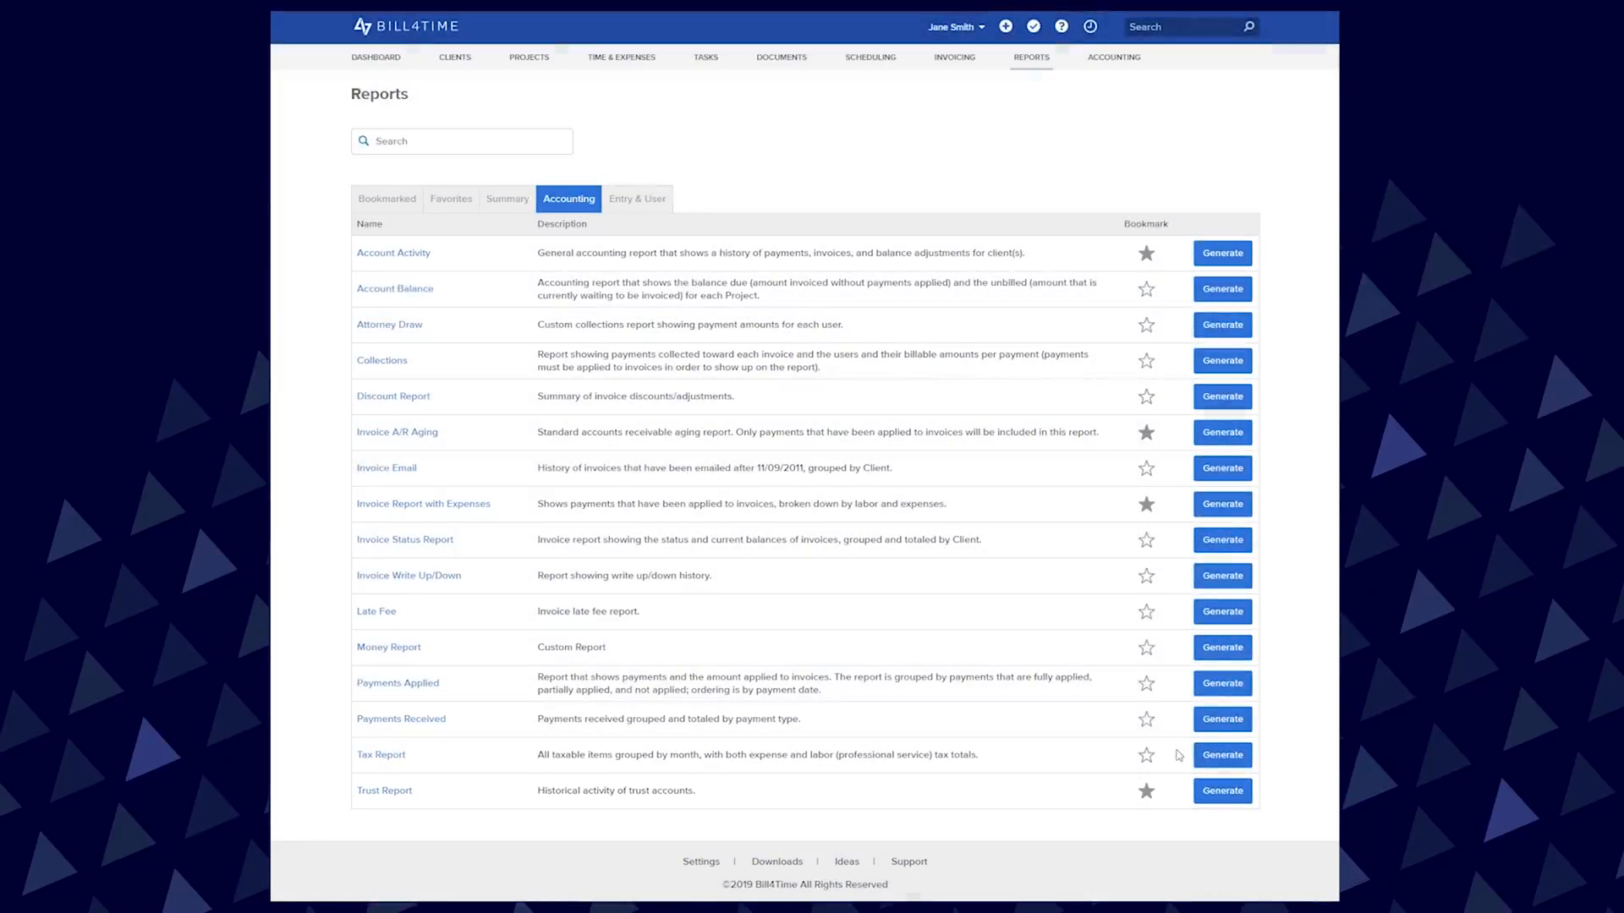
{"action": "left_click", "coordinate": [1223, 791]}
Set the Trust Report's start date to 1/1/2019 and run the report for all clients
{"action": "left_click", "coordinate": [338, 65]}
{"action": "type", "text": "1/1/2019"}
{"action": "left_click", "coordinate": [373, 53]}
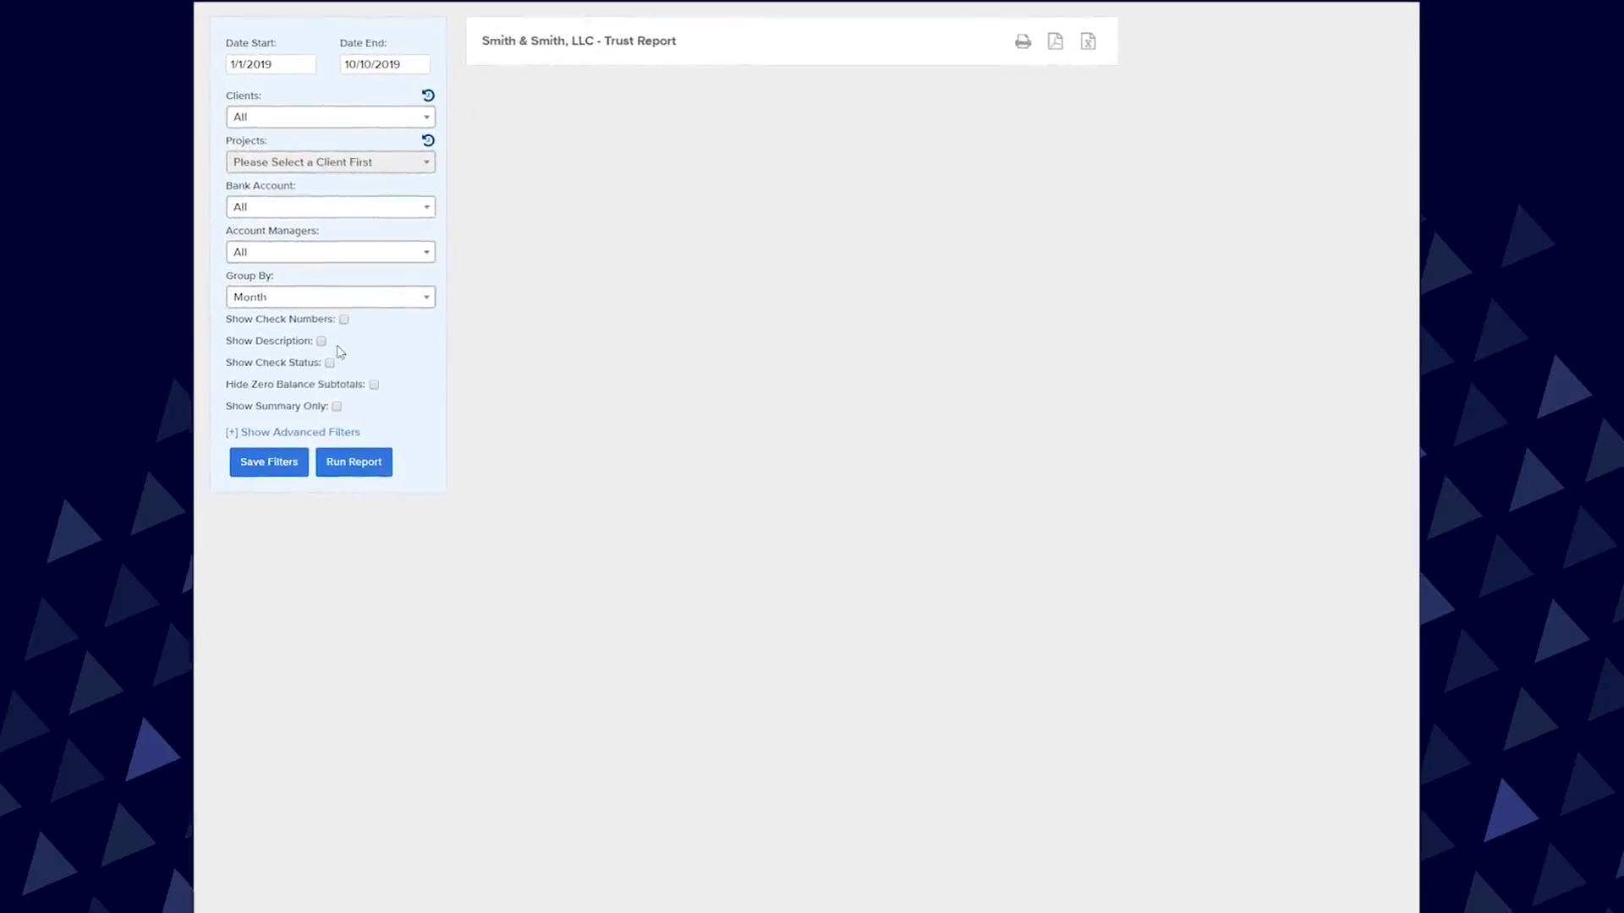
{"action": "left_click", "coordinate": [362, 455]}
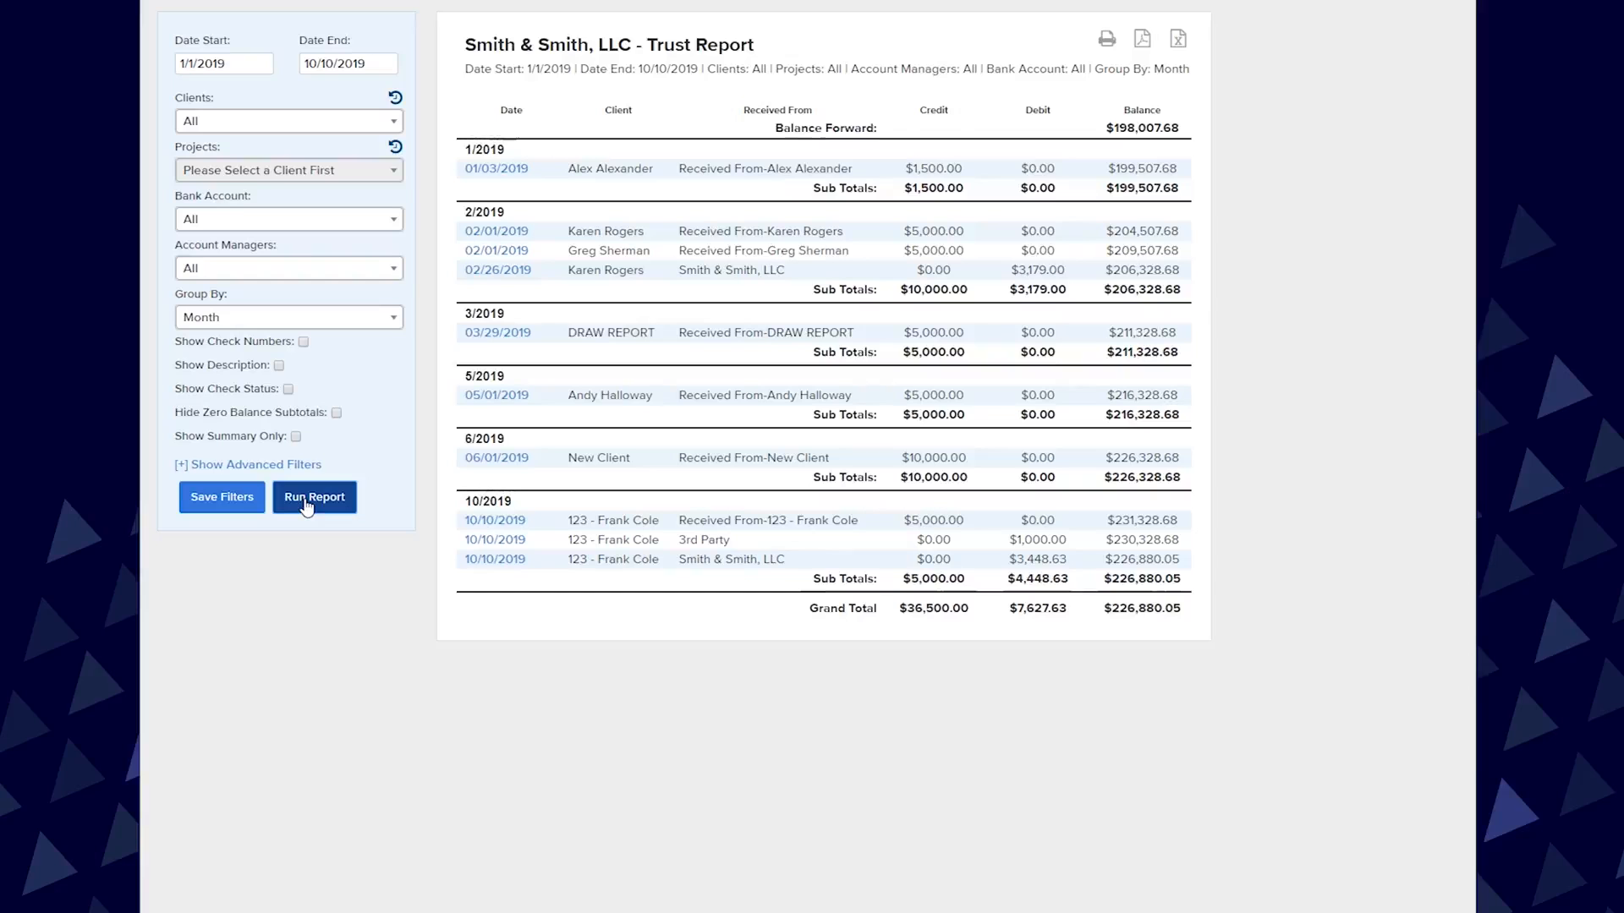